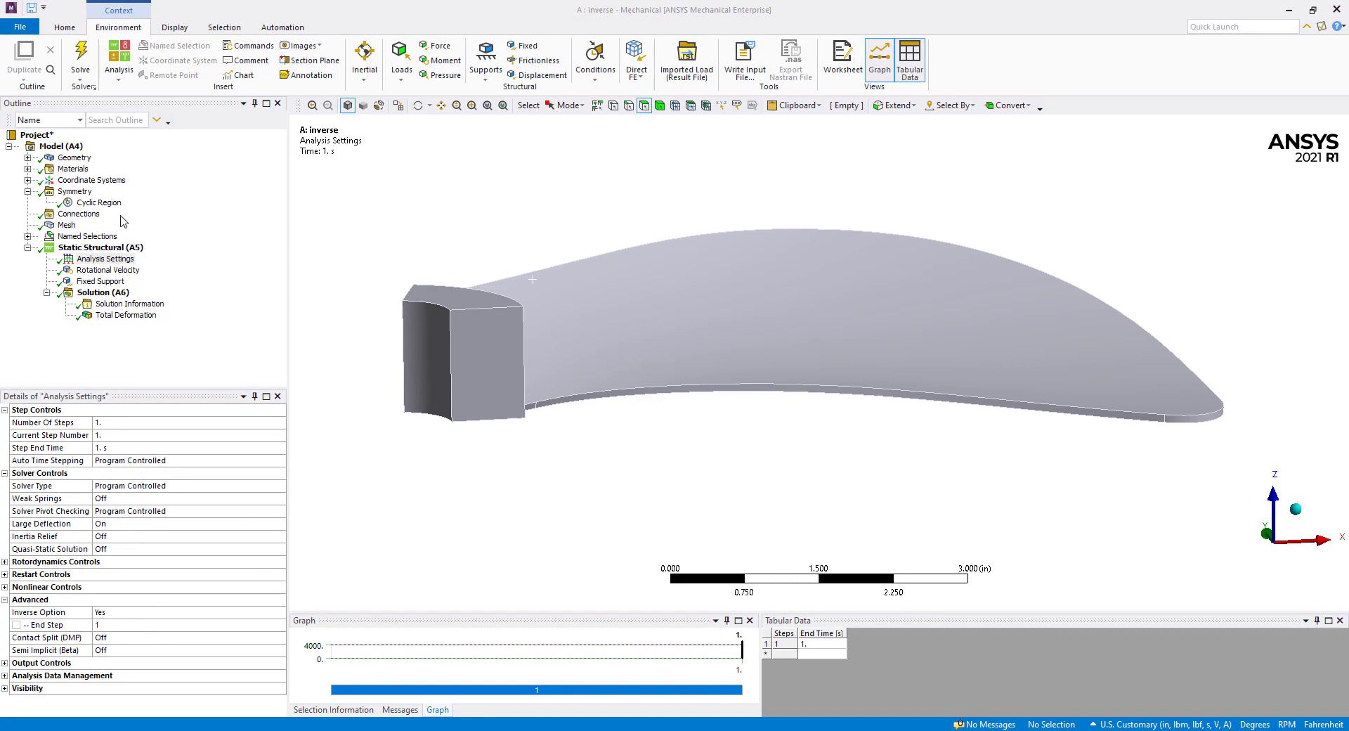
# Step: Check the cyclic region, fixed support and 4000 RPM rotation, then show total deformation (max 1.2053 in)
pyautogui.click(98, 202)
pyautogui.moveTo(466, 356); pyautogui.dragTo(437, 353, button='middle')
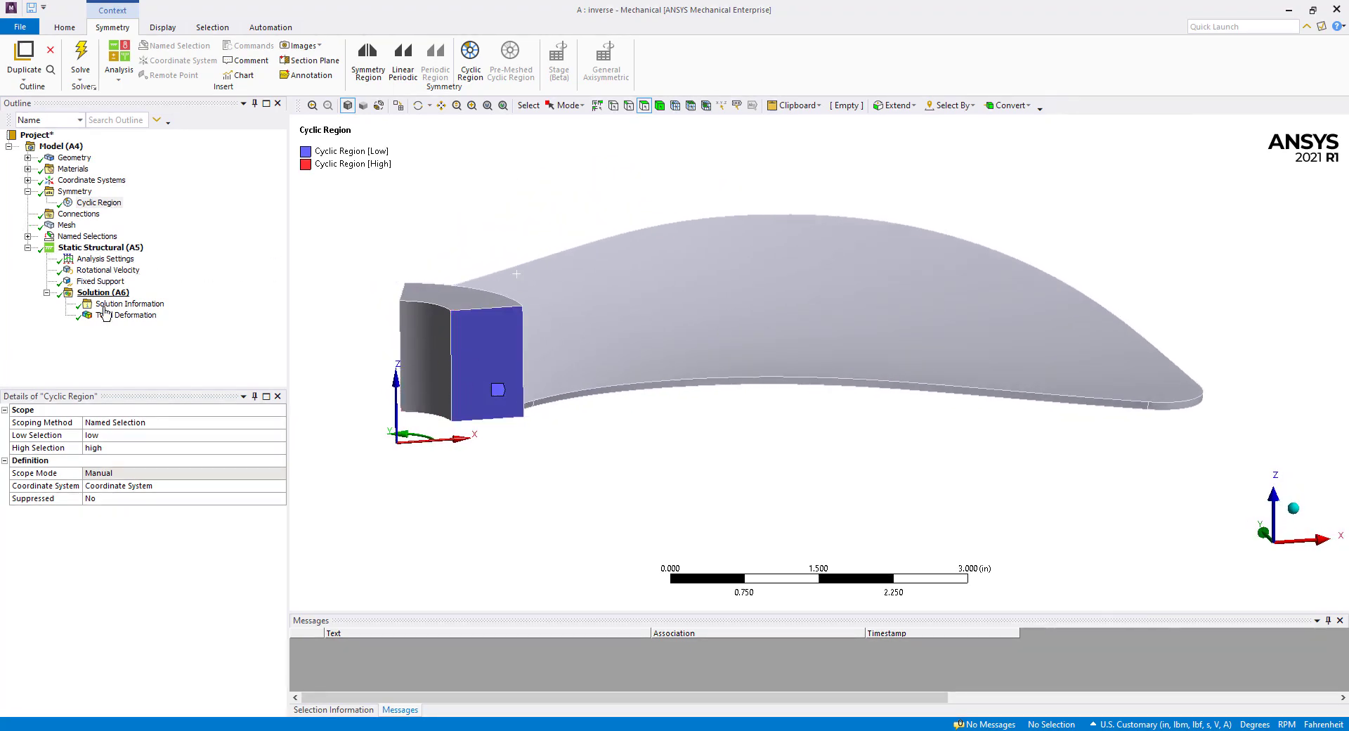
pyautogui.click(95, 281)
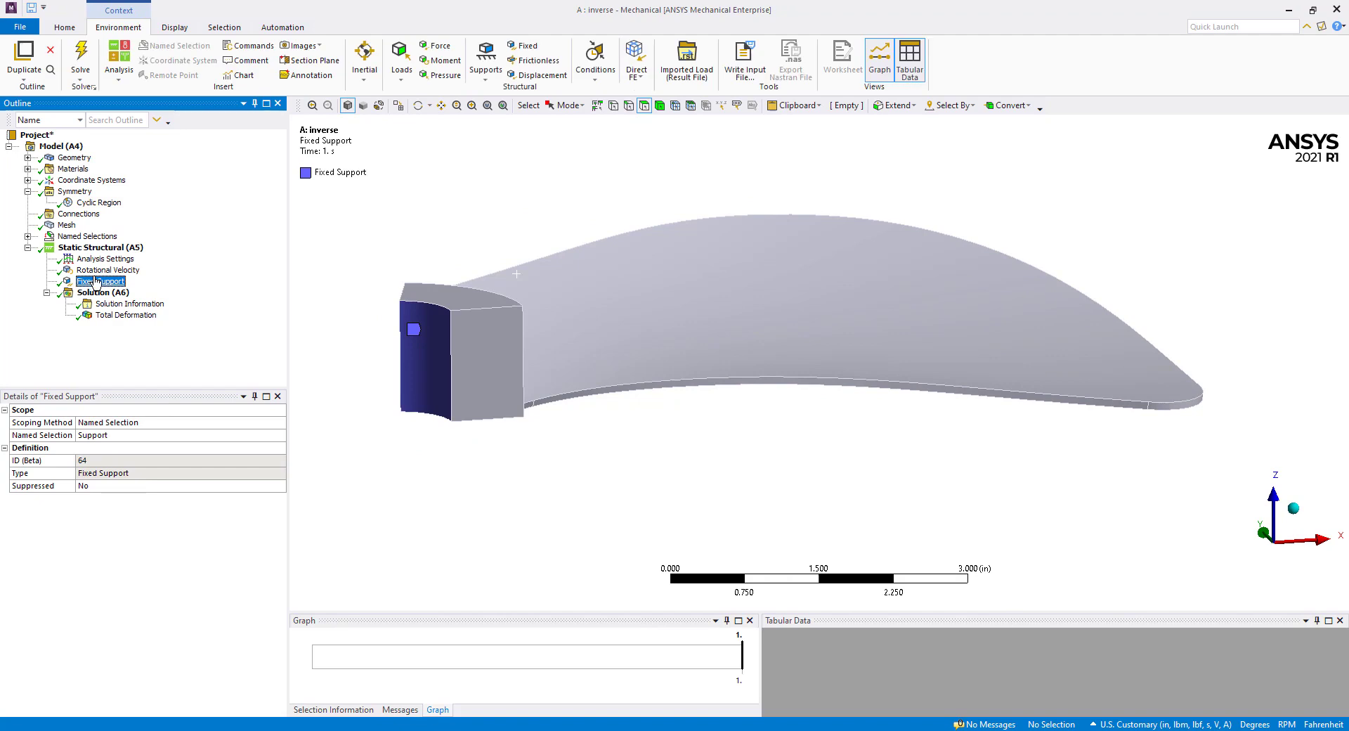
pyautogui.click(96, 272)
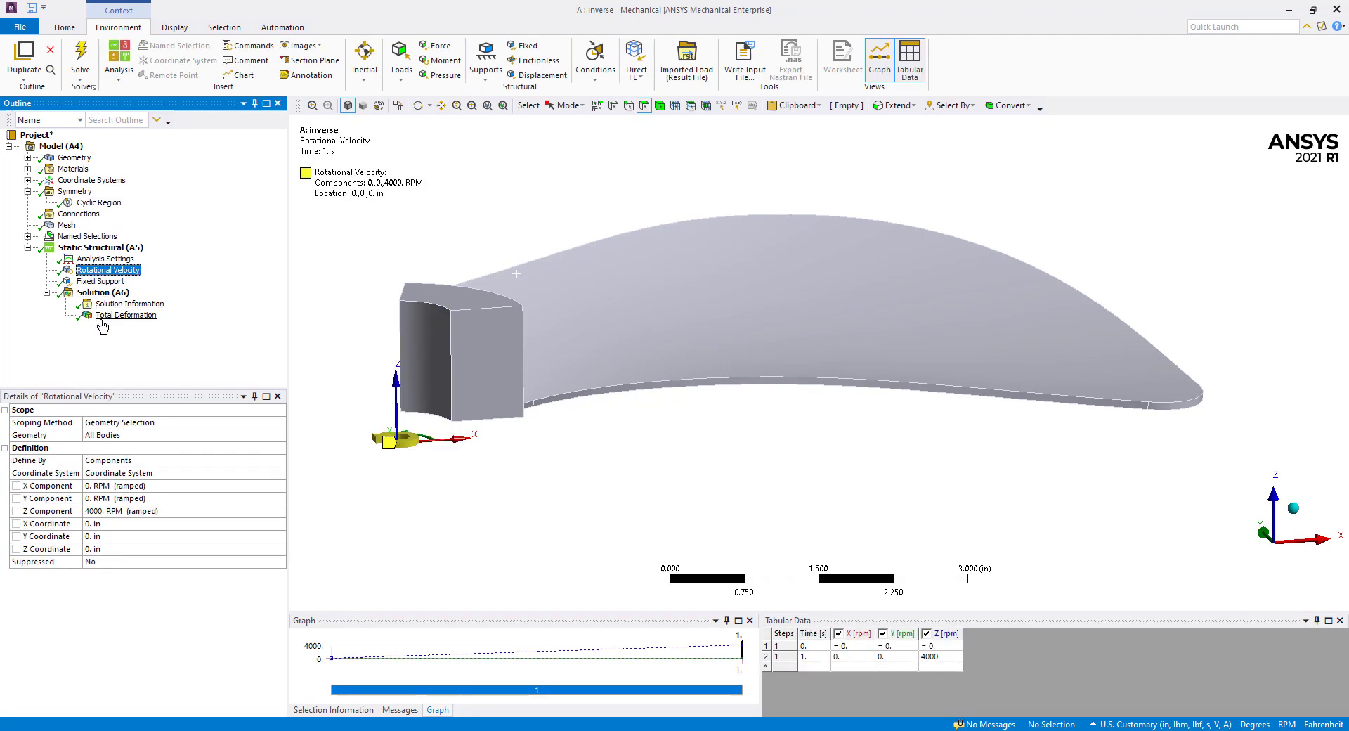
pyautogui.click(102, 319)
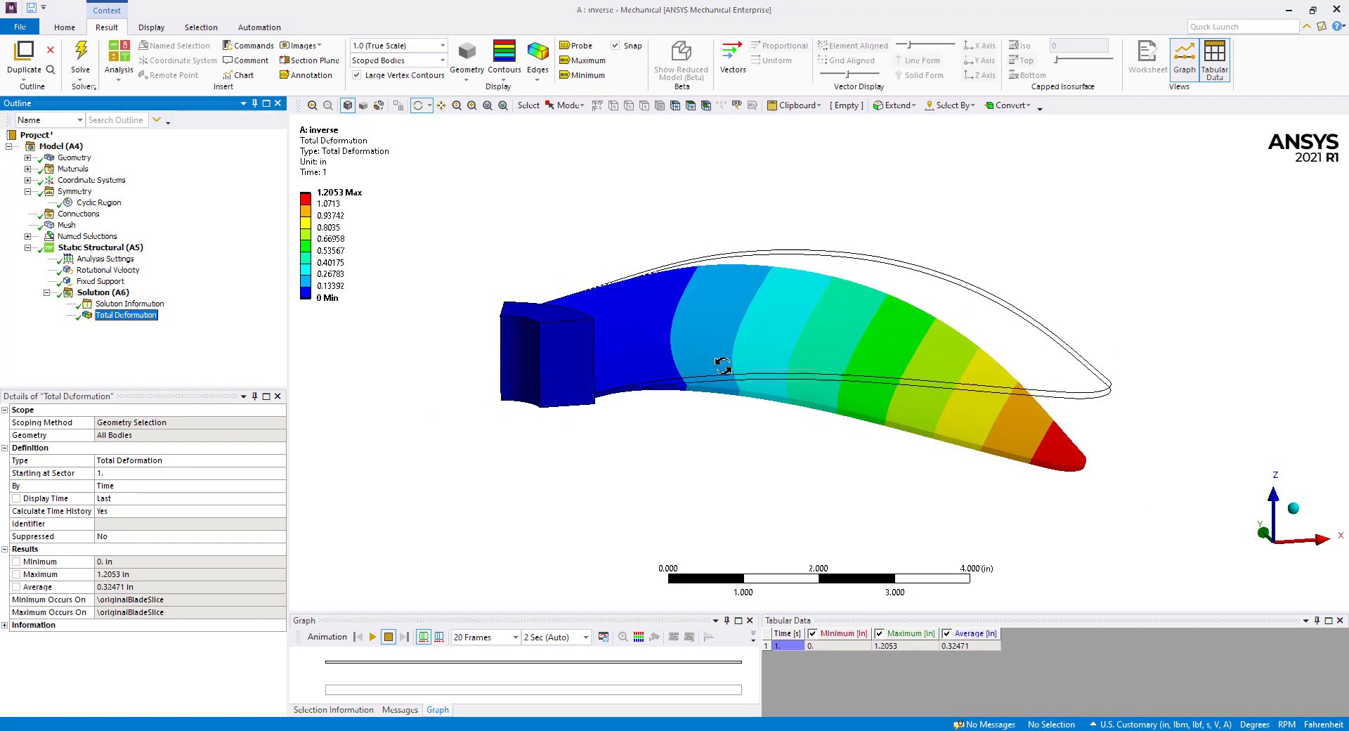
pyautogui.moveTo(723, 366); pyautogui.dragTo(839, 373)
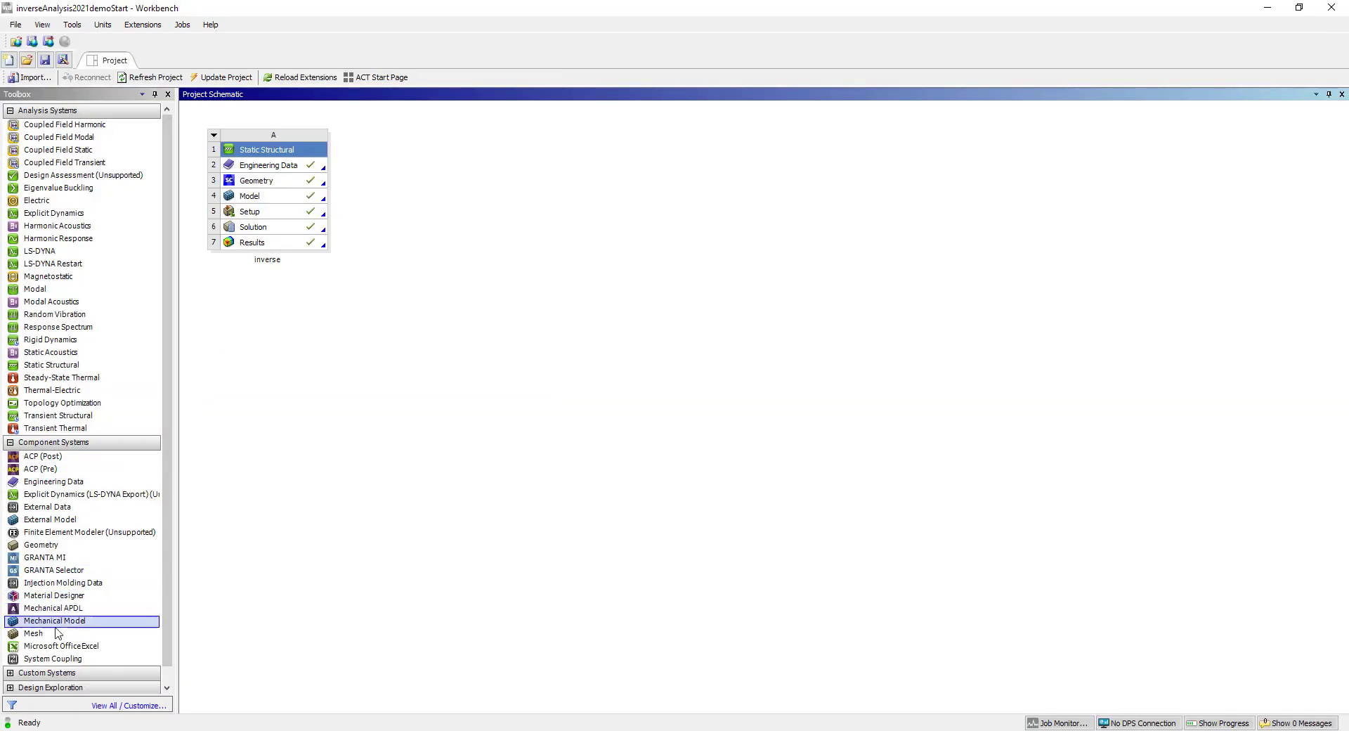
# Step: Add a Mechanical Model system fed by inverse Solution A6, update A6 and refresh Model B3
pyautogui.moveTo(58, 627); pyautogui.dragTo(439, 165)
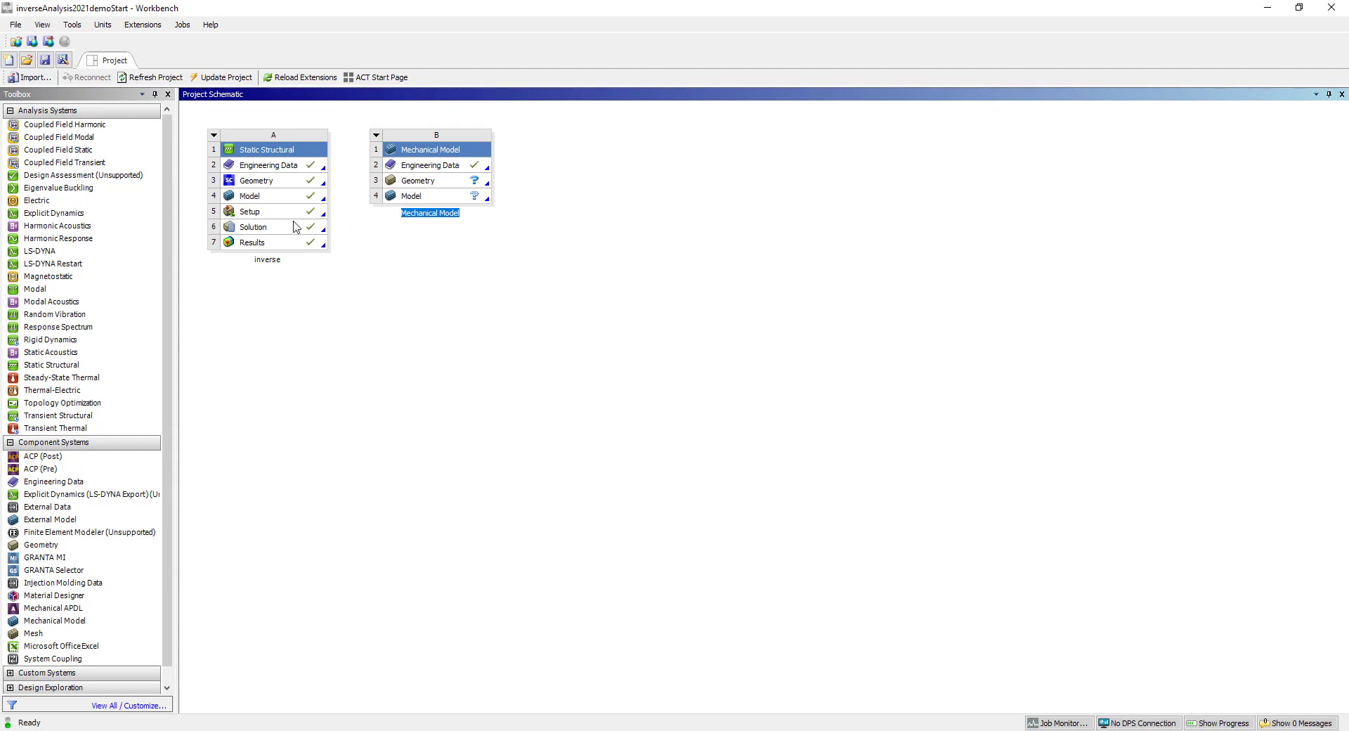
pyautogui.moveTo(281, 229); pyautogui.dragTo(447, 202)
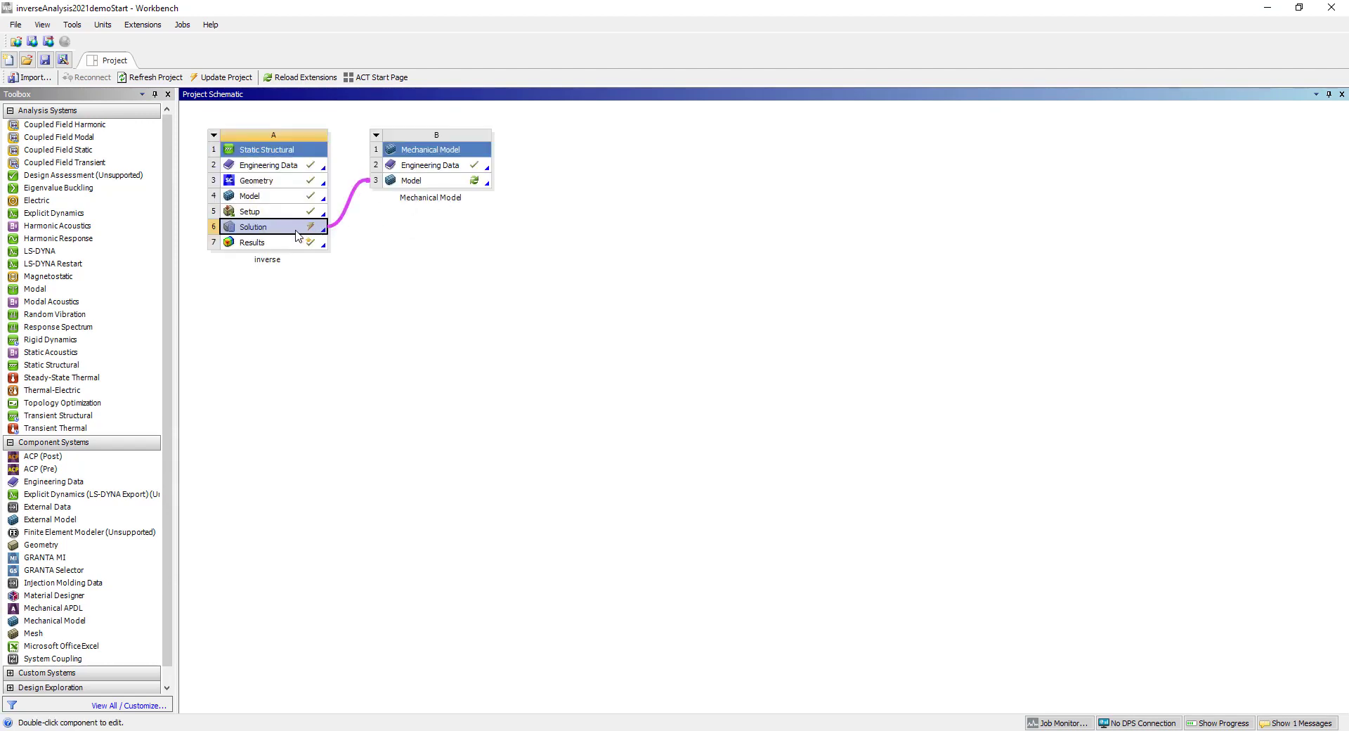
pyautogui.rightClick(295, 235)
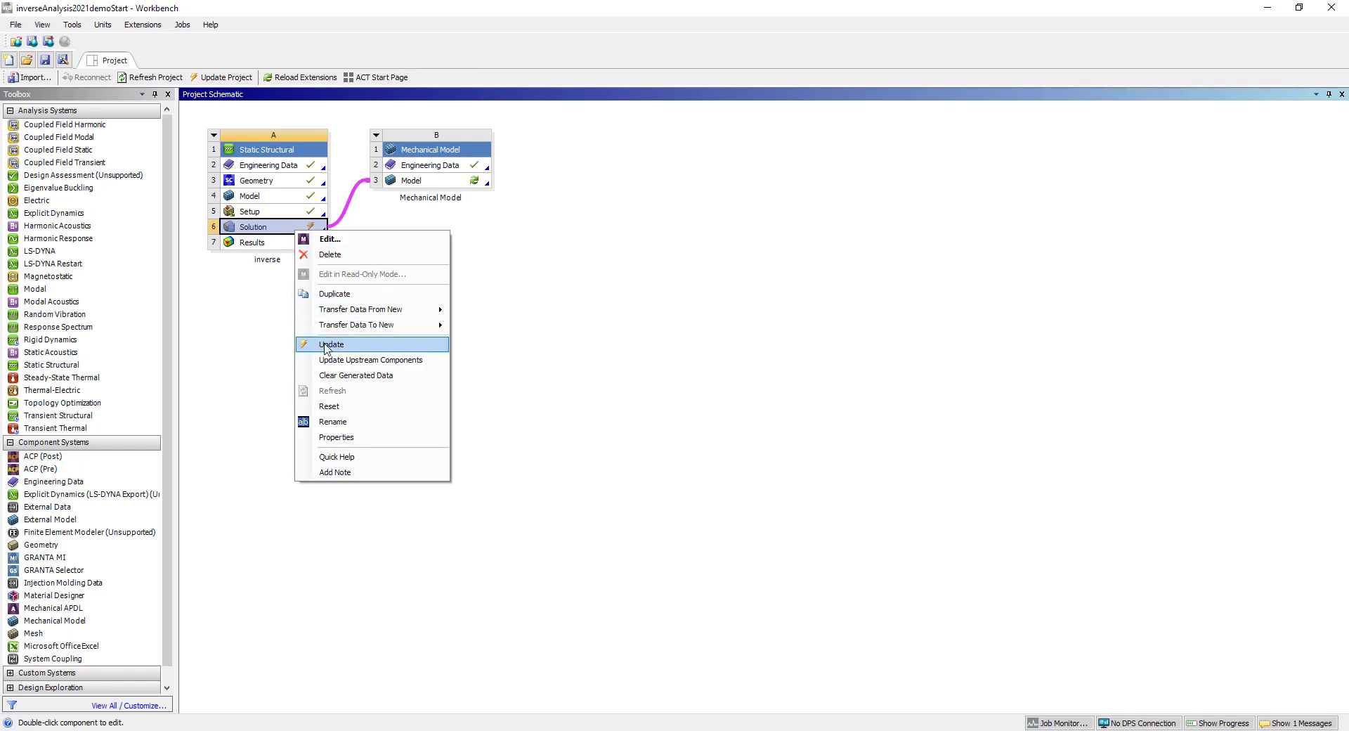
pyautogui.click(327, 345)
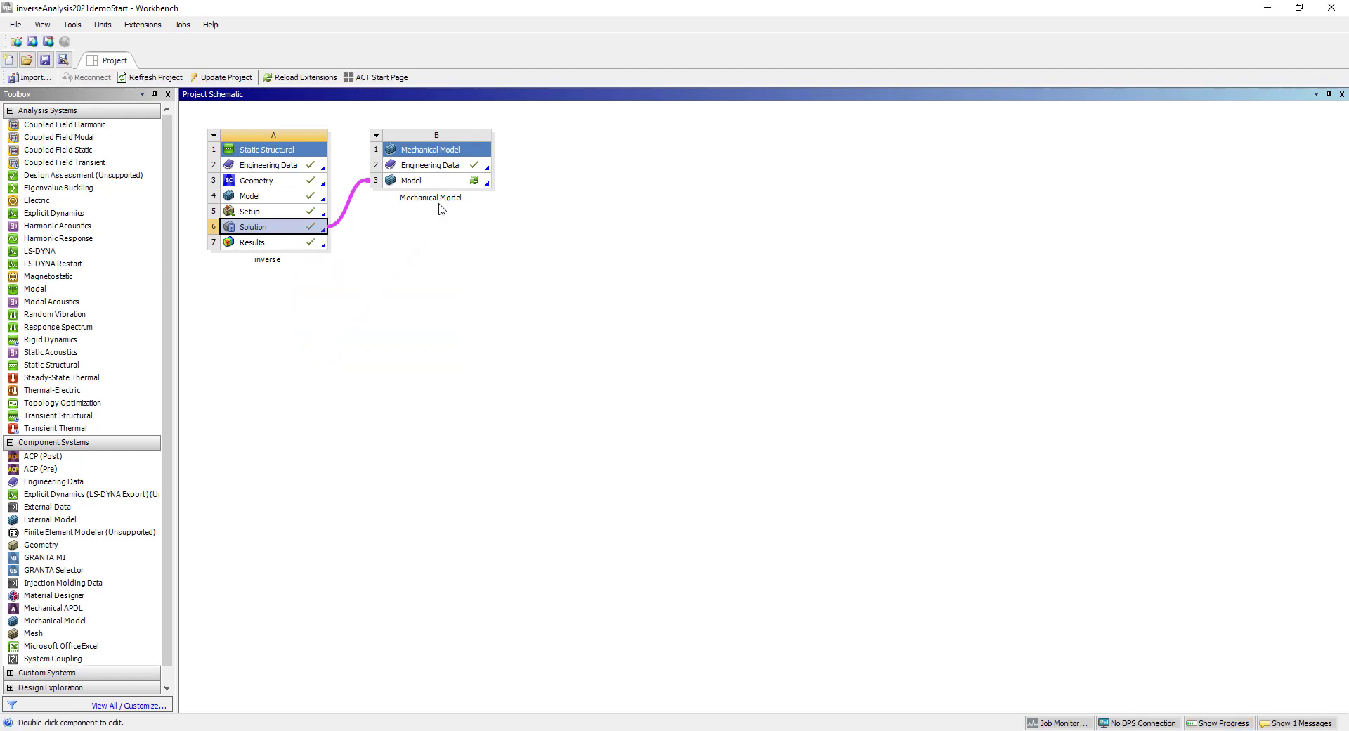
pyautogui.rightClick(460, 182)
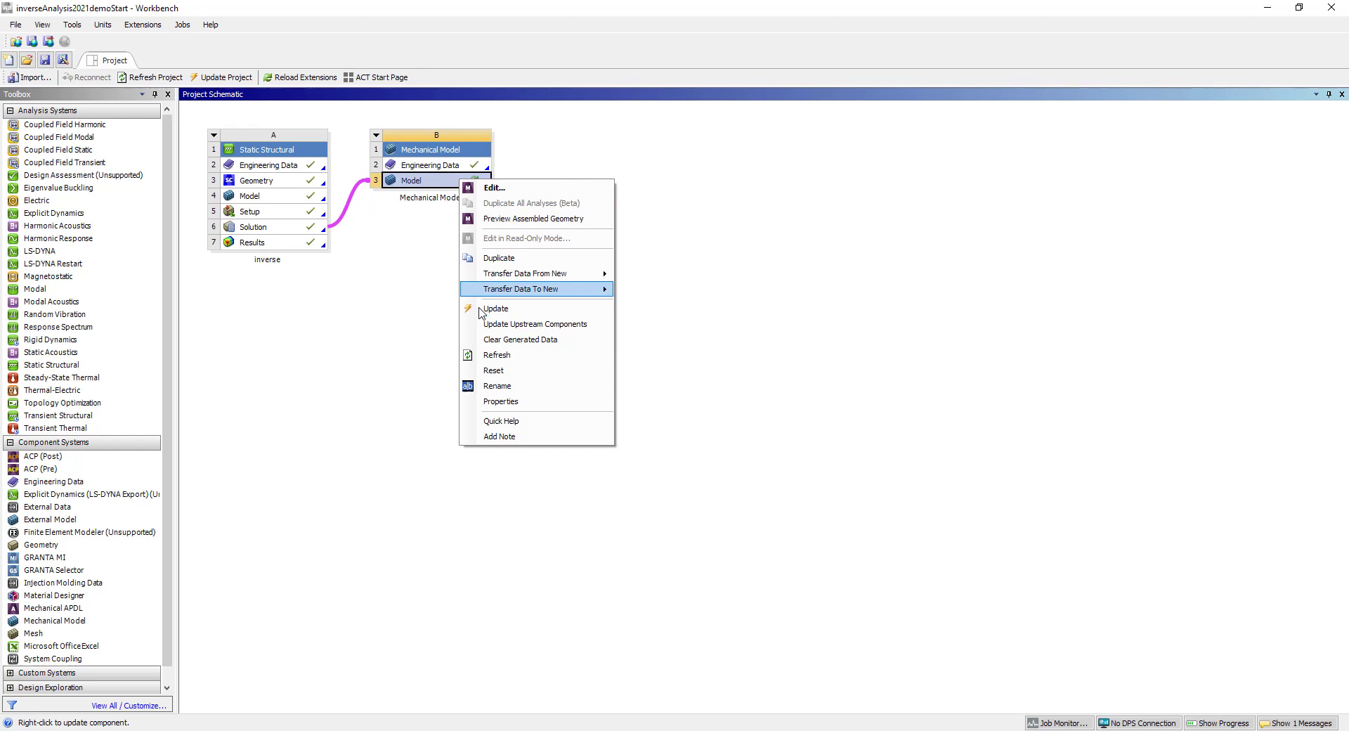
pyautogui.click(497, 354)
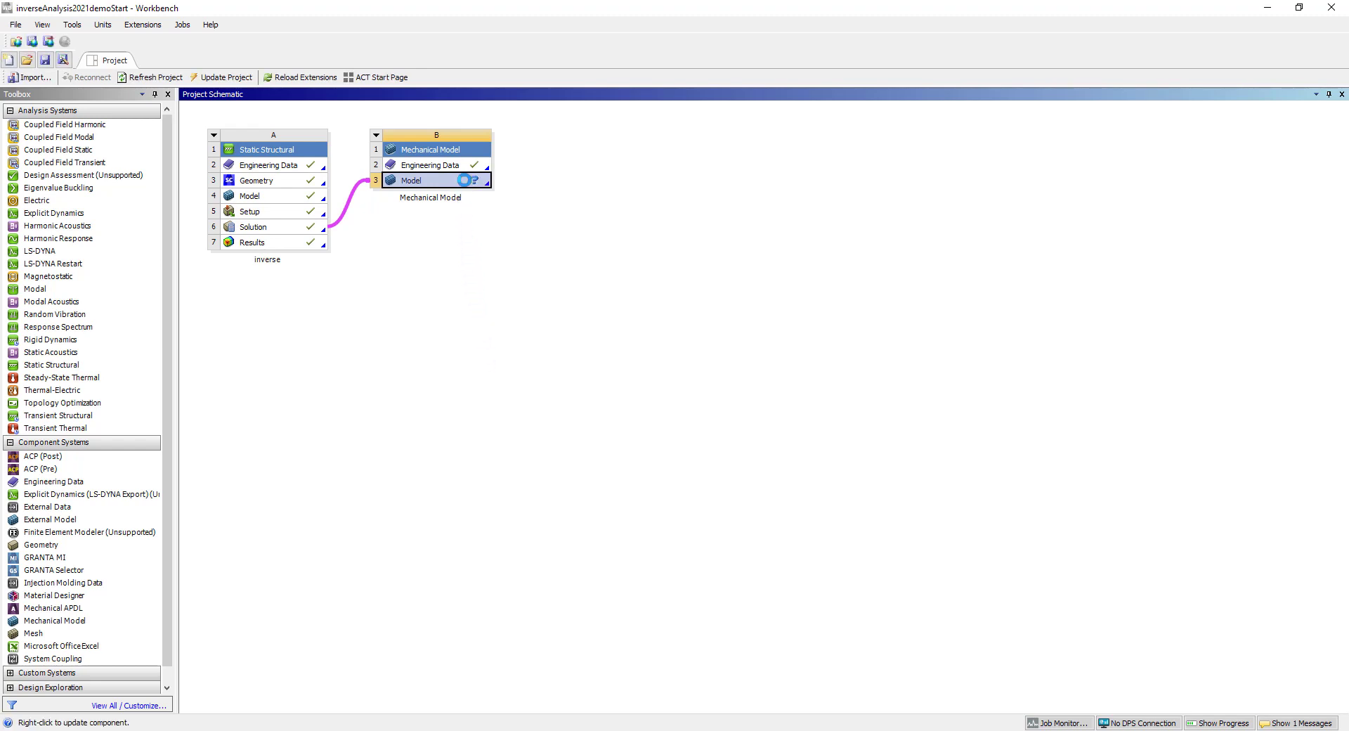
pyautogui.rightClick(466, 186)
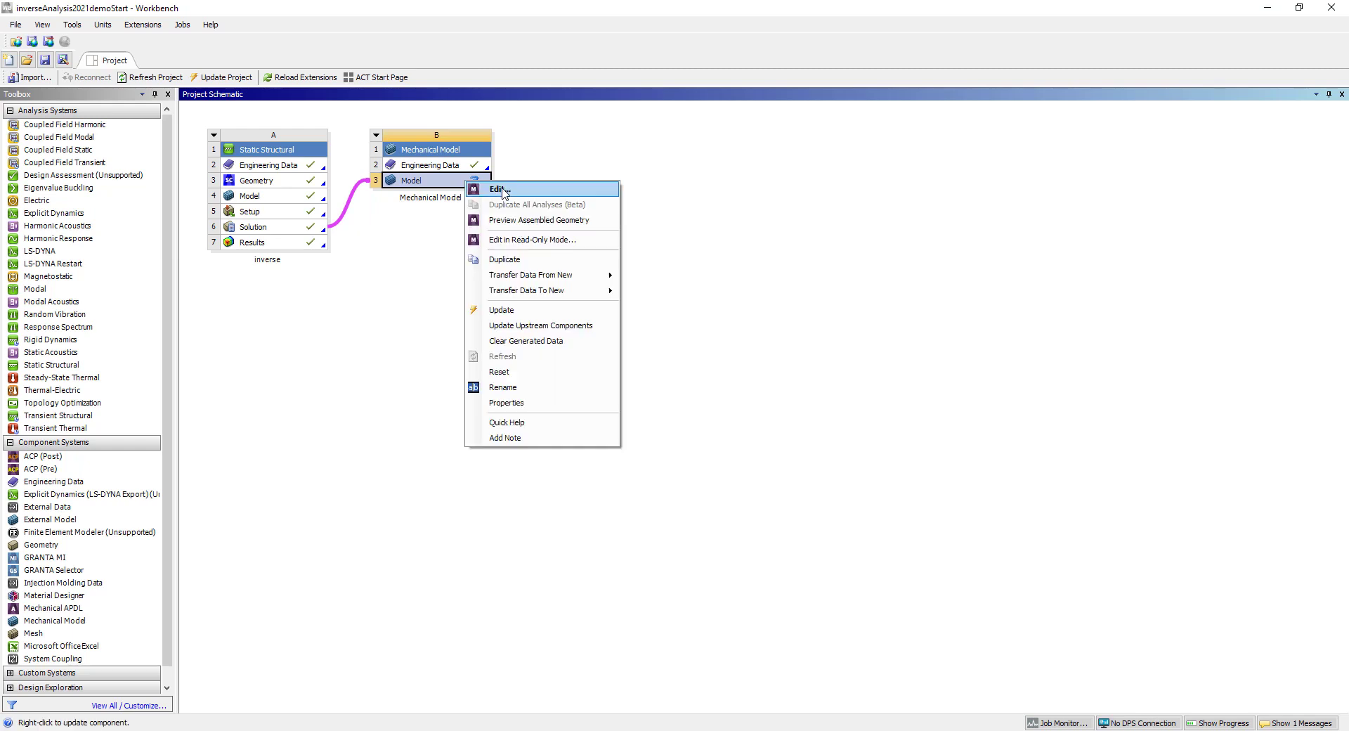
# Step: Open the new model in Mechanical and zoom in on the transferred blade
pyautogui.click(503, 190)
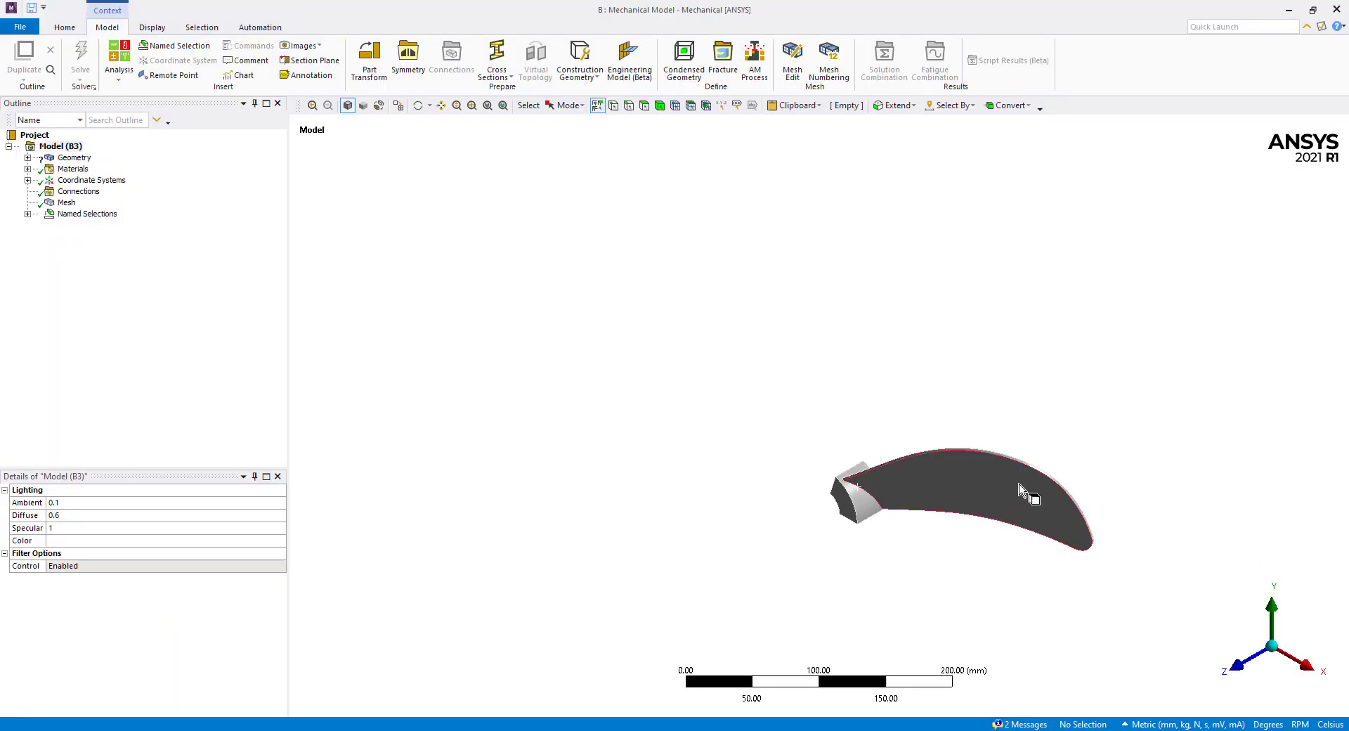
pyautogui.moveTo(1012, 513); pyautogui.dragTo(1055, 430, button='middle')
pyautogui.moveTo(1153, 388); pyautogui.dragTo(747, 550, button='right')
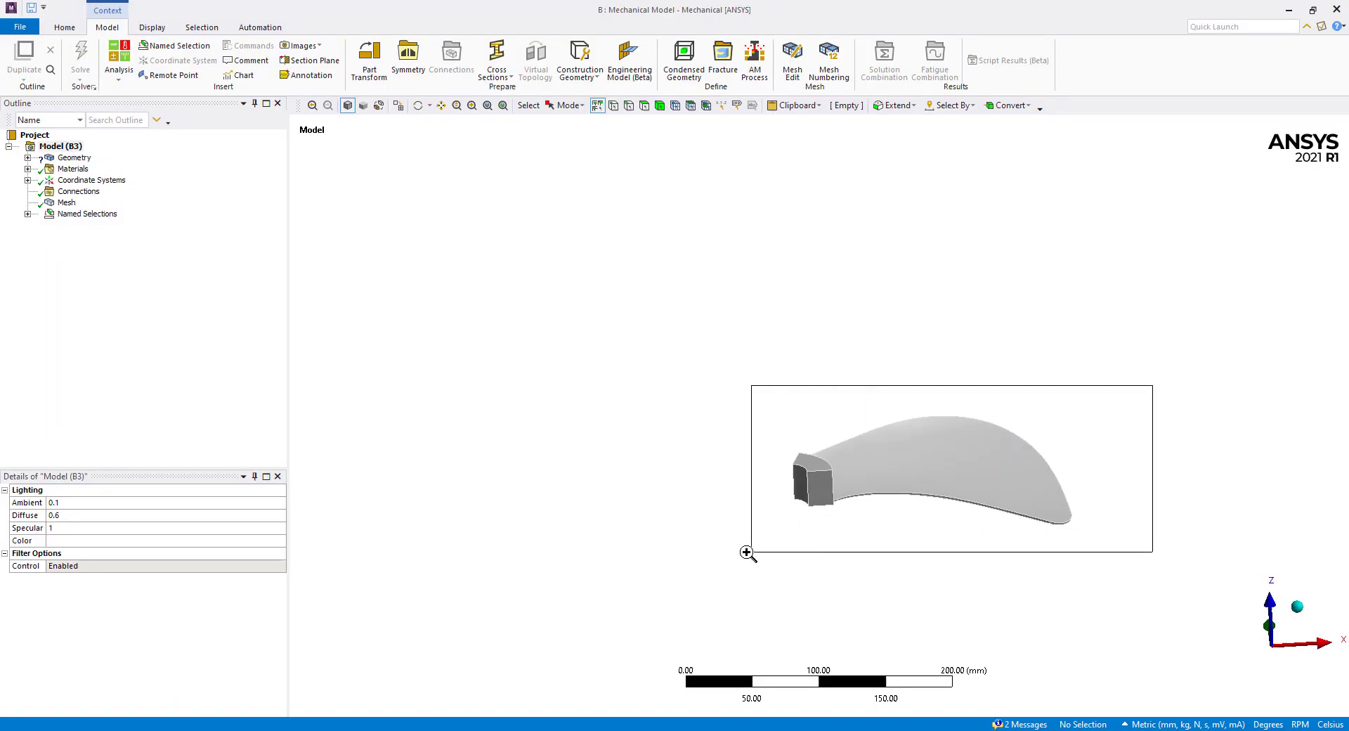
# Step: Export the blade body's geometry to the file inverseGeometry.pmdb
pyautogui.click(27, 158)
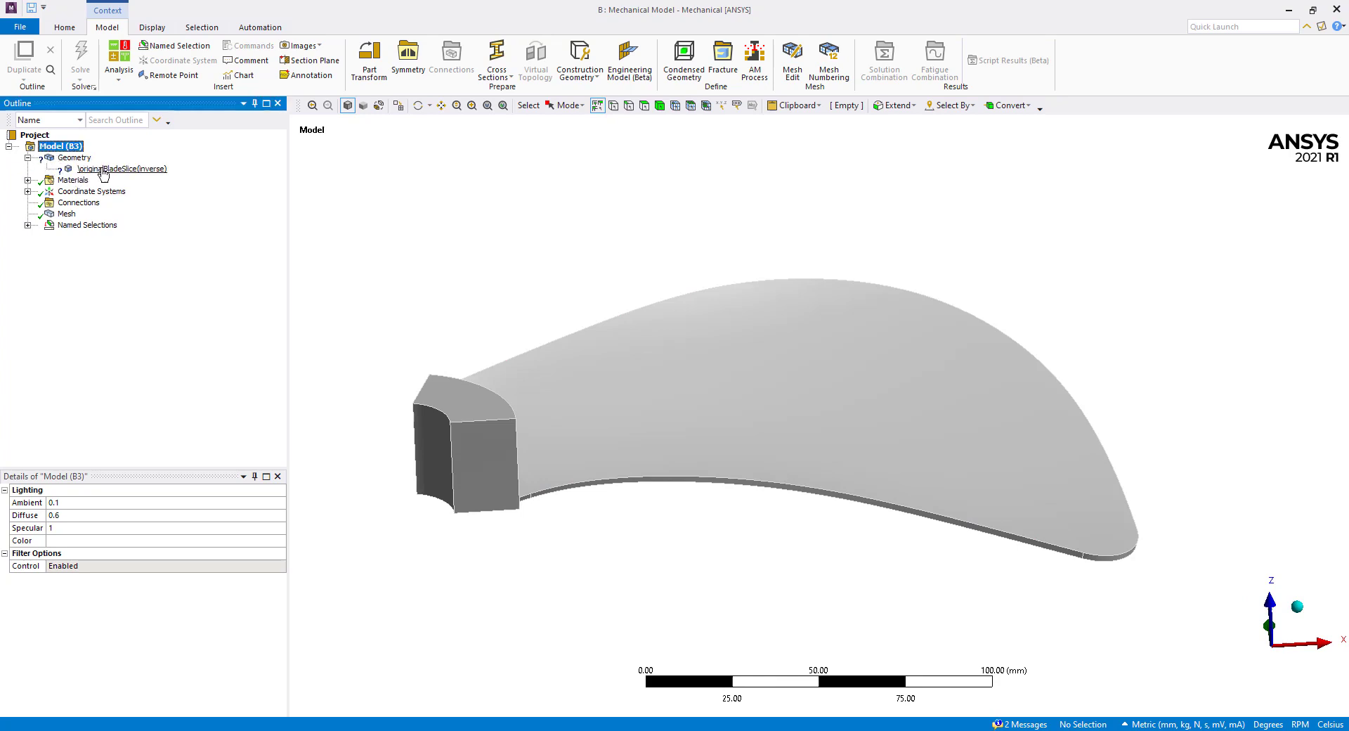
pyautogui.click(104, 171)
pyautogui.rightClick(104, 170)
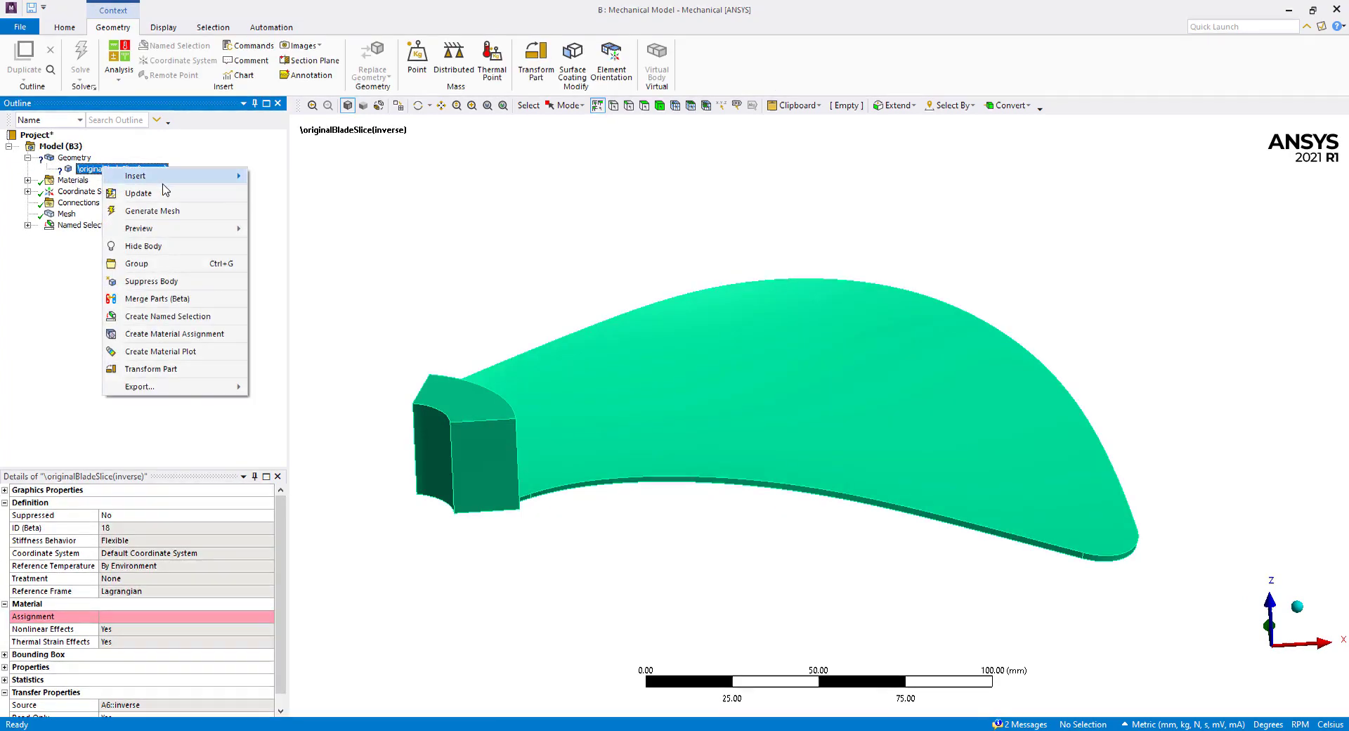
pyautogui.moveTo(232, 388)
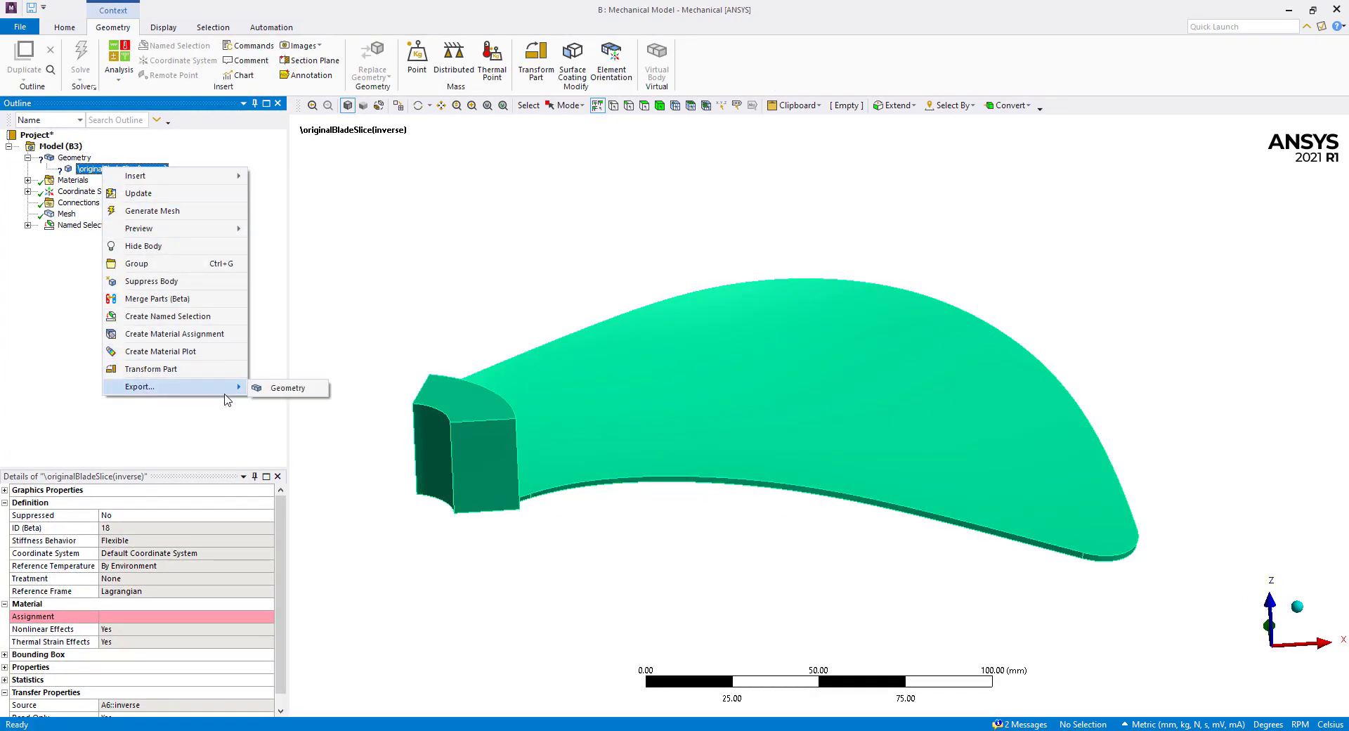
pyautogui.click(281, 388)
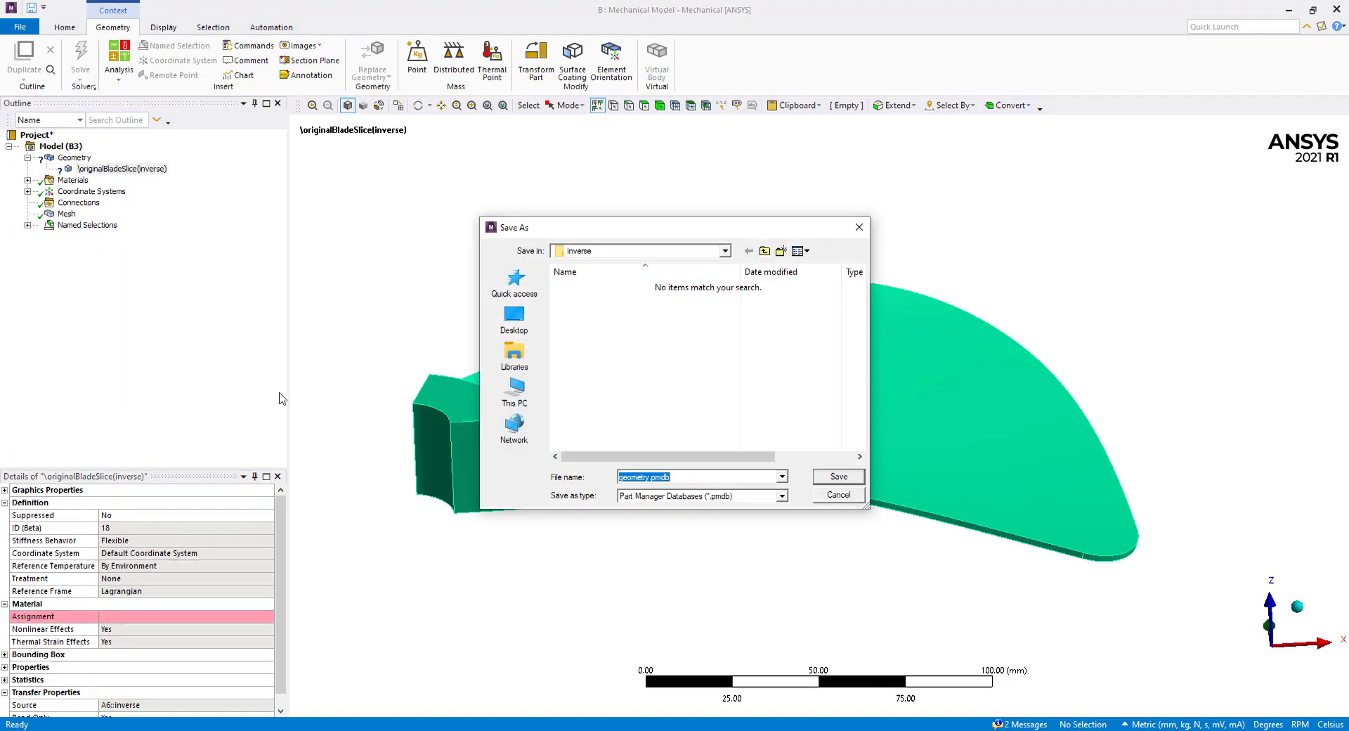
pyautogui.click(650, 480)
pyautogui.write('inverse')
pyautogui.press('Delete')
pyautogui.write('G')
pyautogui.click(835, 482)
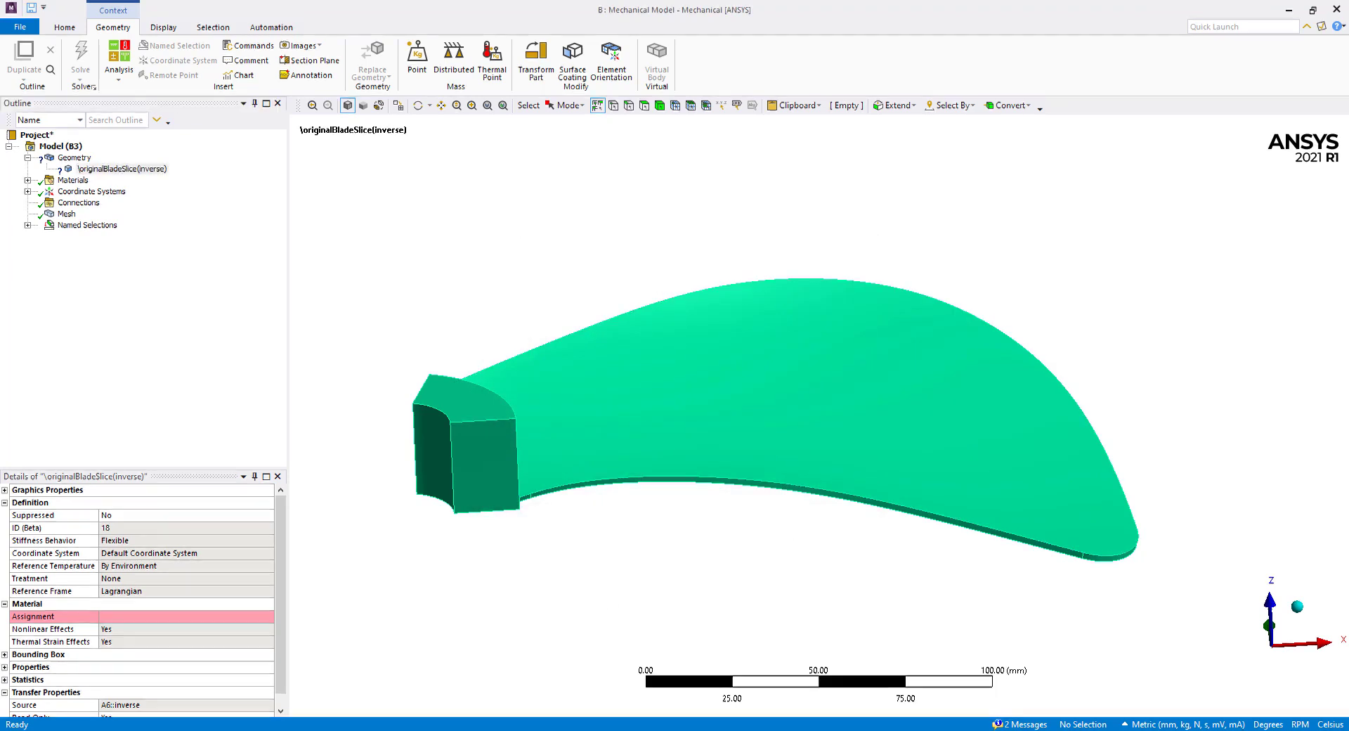
# Step: Add a standalone Geometry system C and start a new DesignModeler geometry on cell C2
pyautogui.hotkey('alt', 'Tab')
pyautogui.click(516, 486)
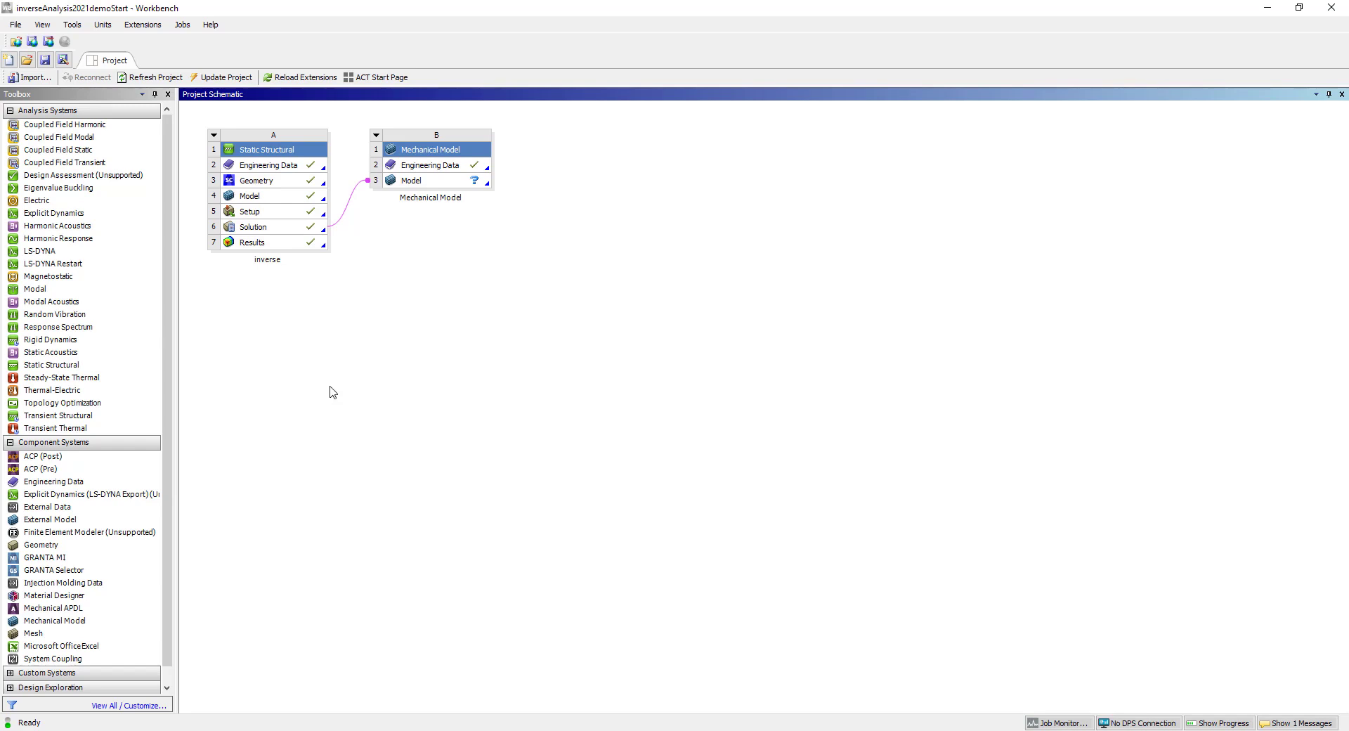
pyautogui.moveTo(41, 546); pyautogui.dragTo(581, 194)
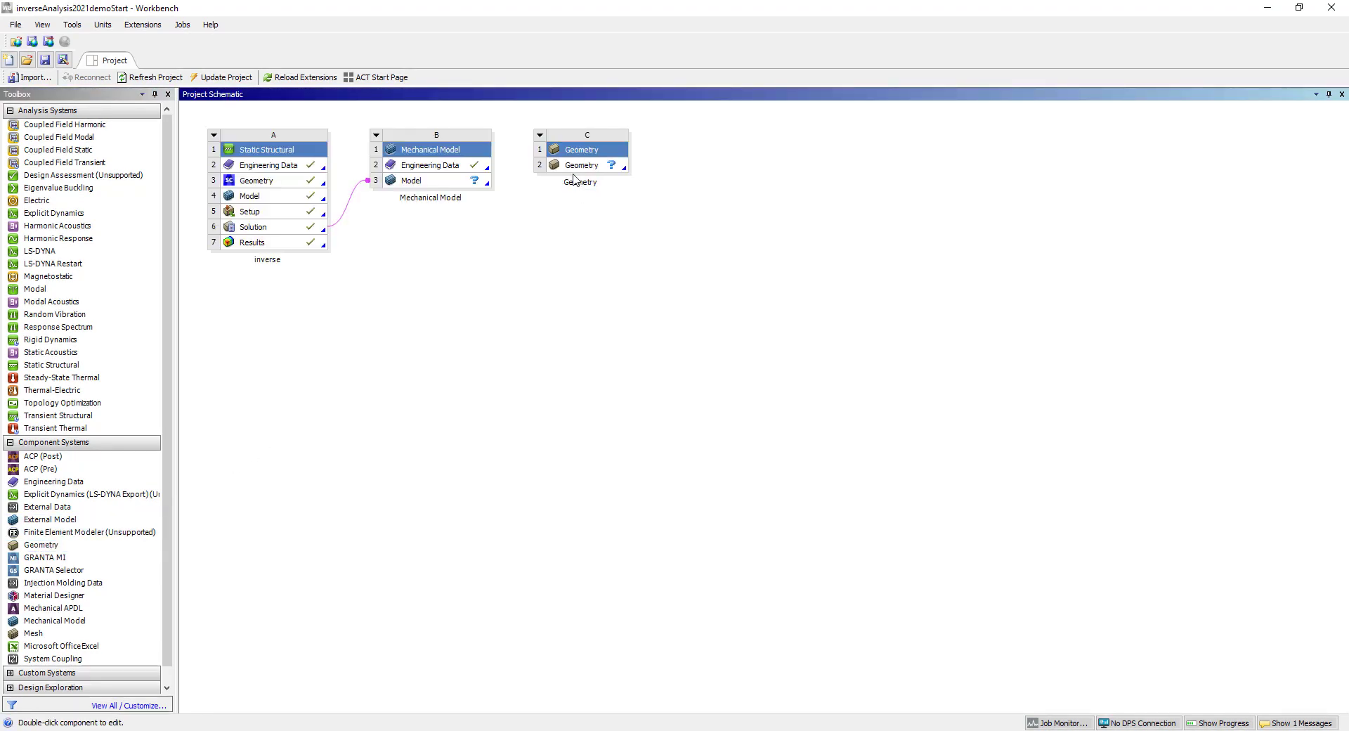
pyautogui.rightClick(570, 168)
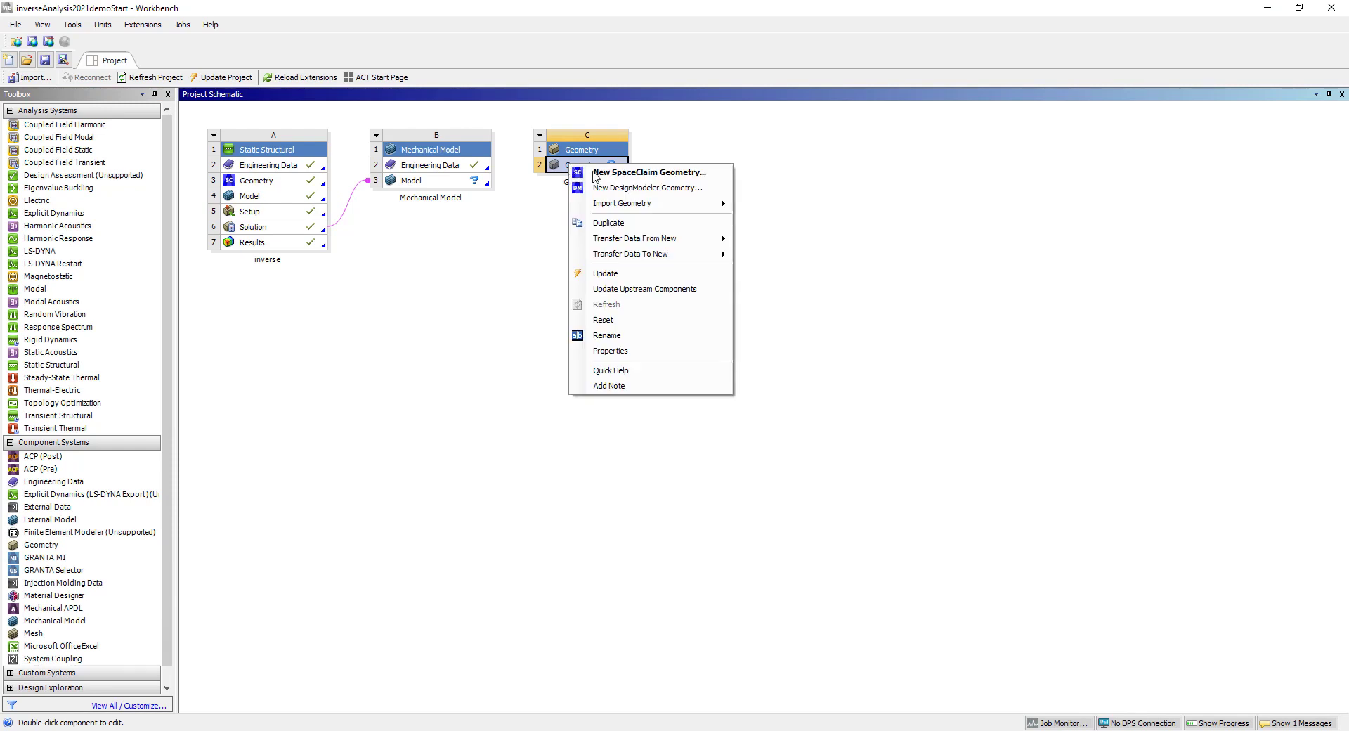
pyautogui.click(638, 188)
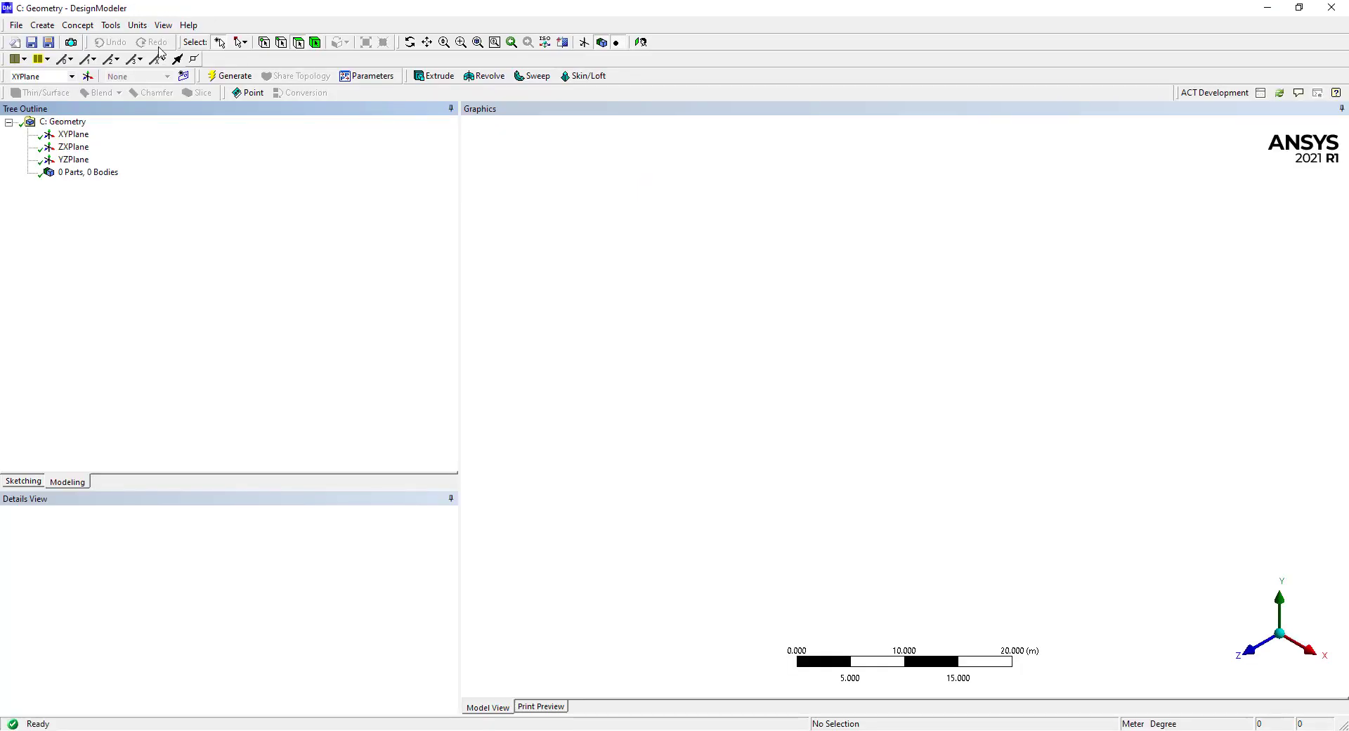
# Step: Import inverseGeometry.pmdb as an external geometry file and generate it
pyautogui.click(12, 26)
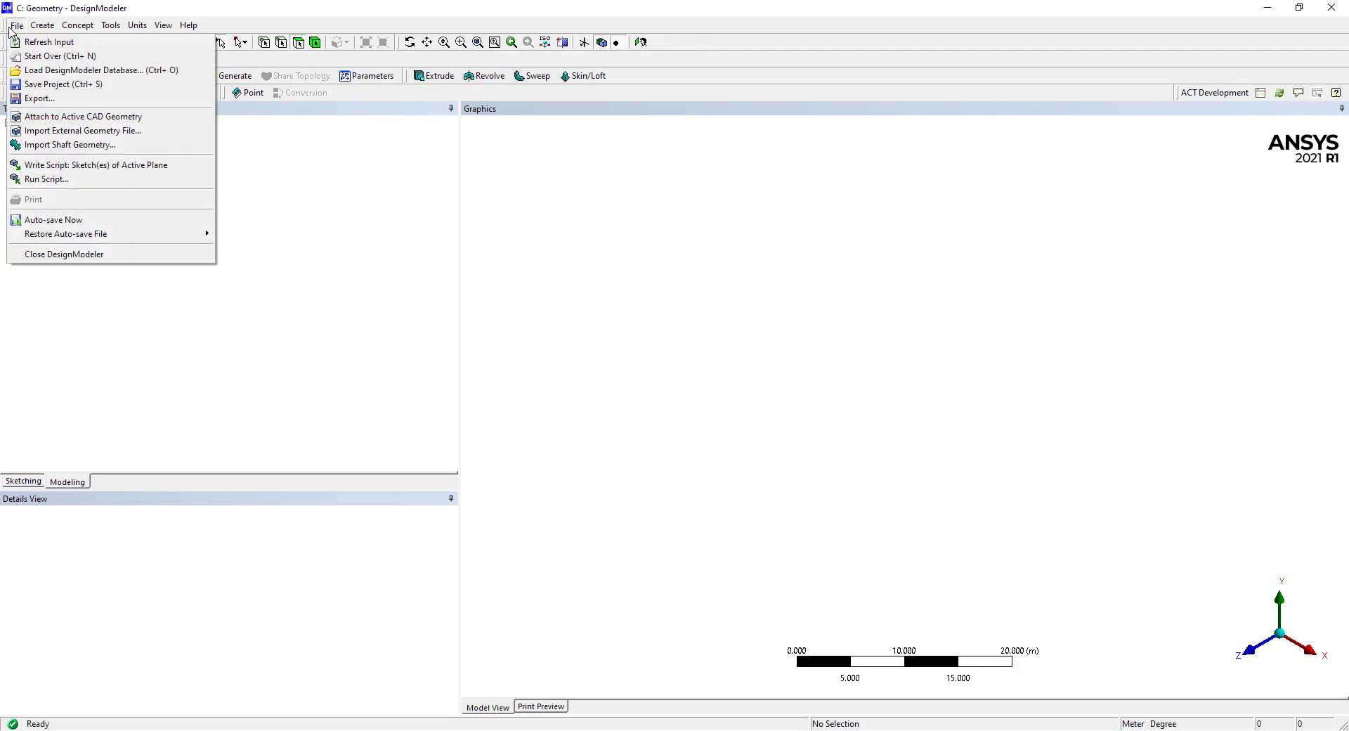
pyautogui.click(39, 135)
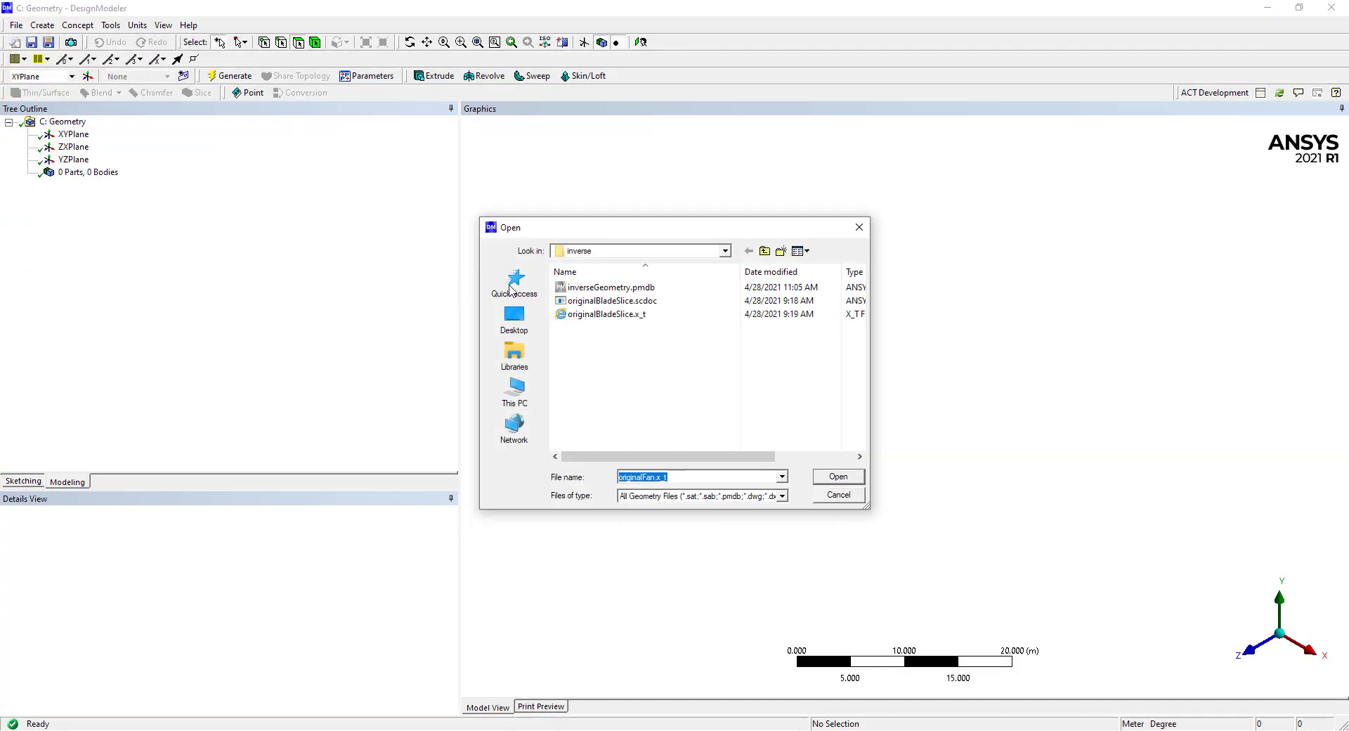
pyautogui.click(633, 287)
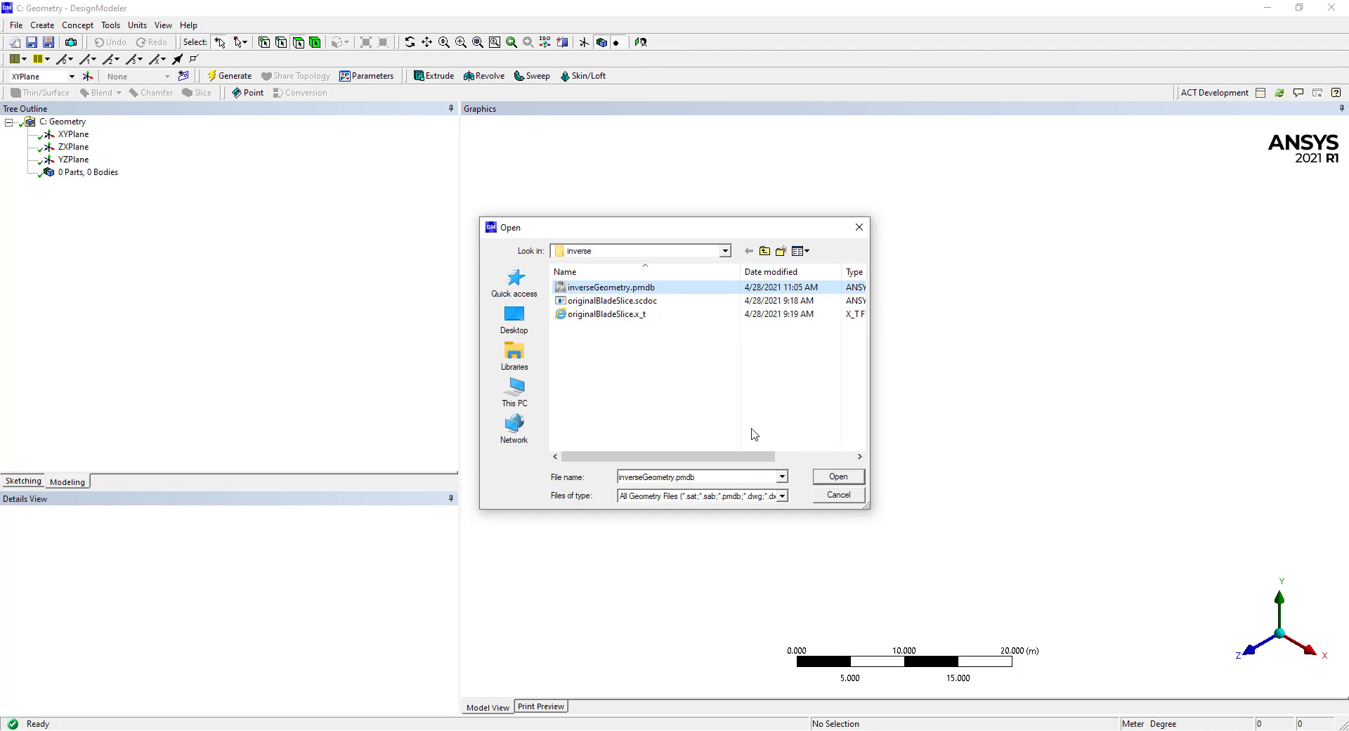
pyautogui.click(820, 478)
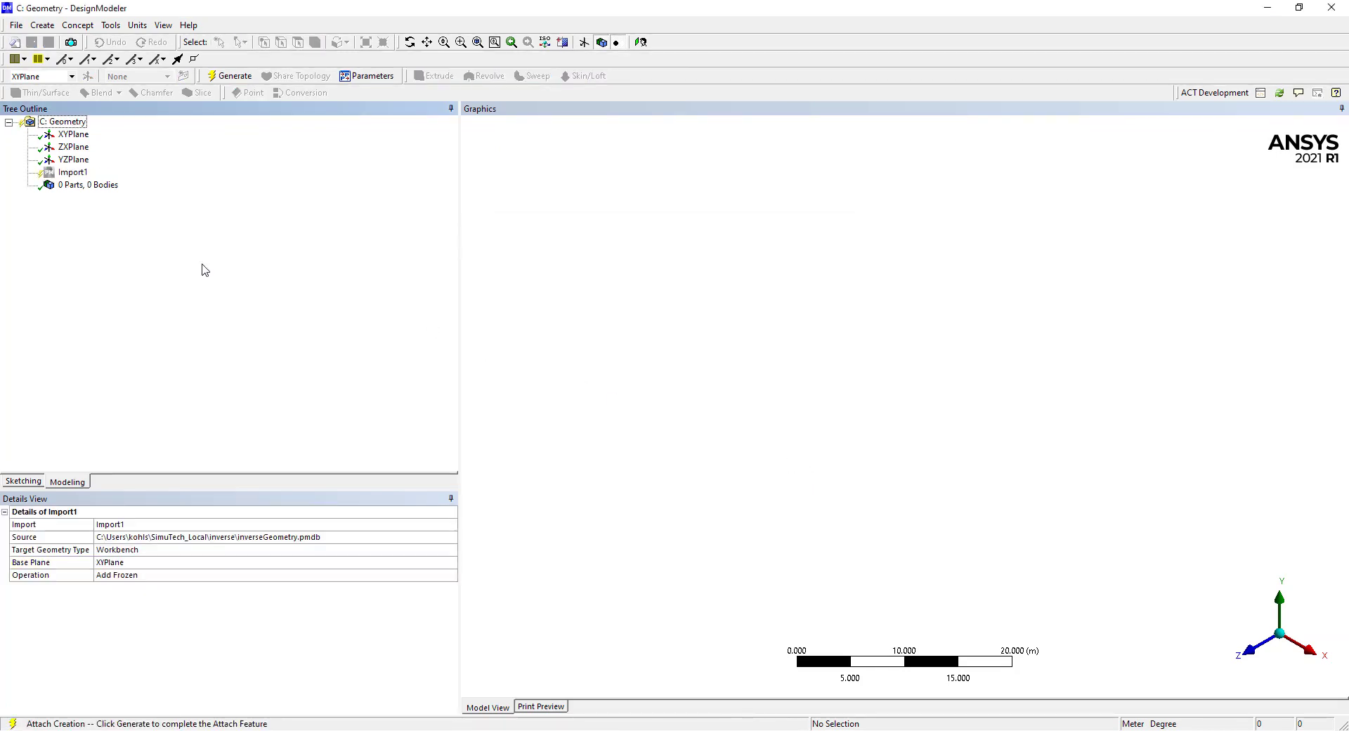
pyautogui.click(70, 174)
pyautogui.rightClick(70, 173)
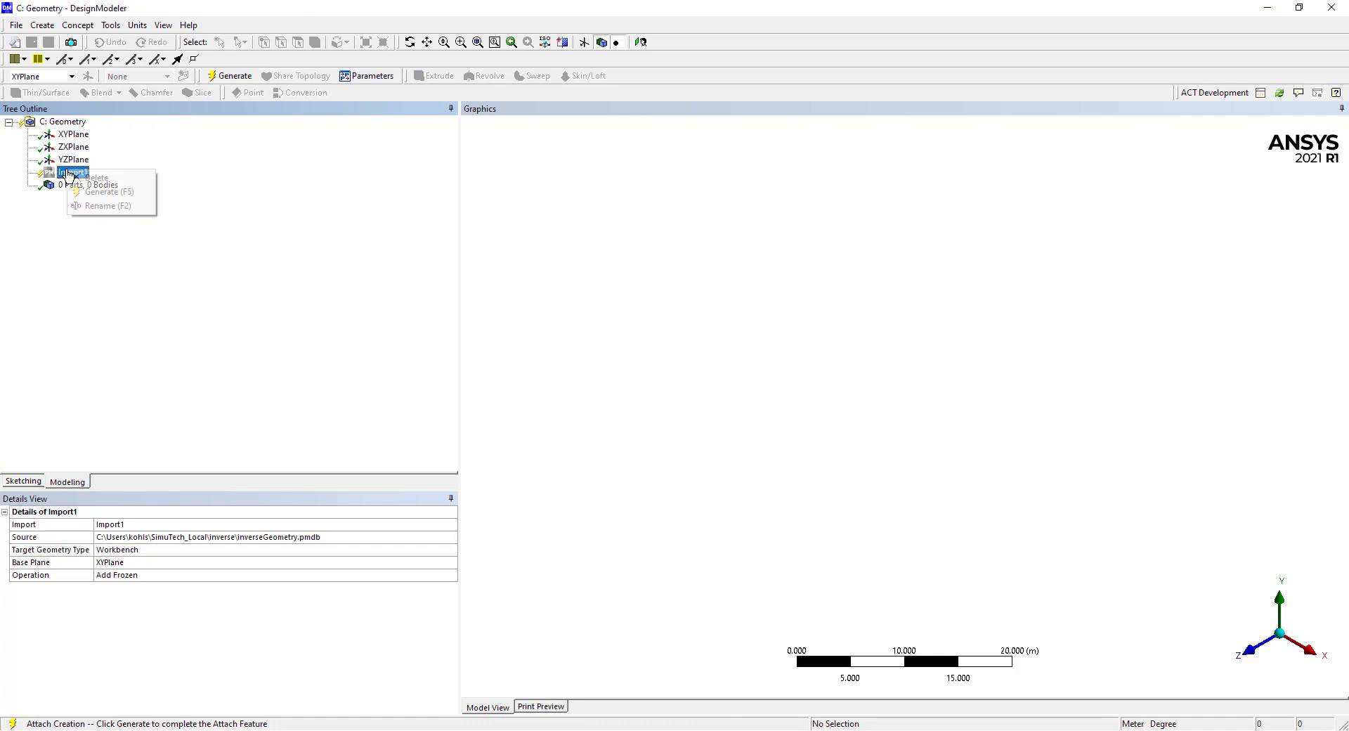
pyautogui.click(127, 193)
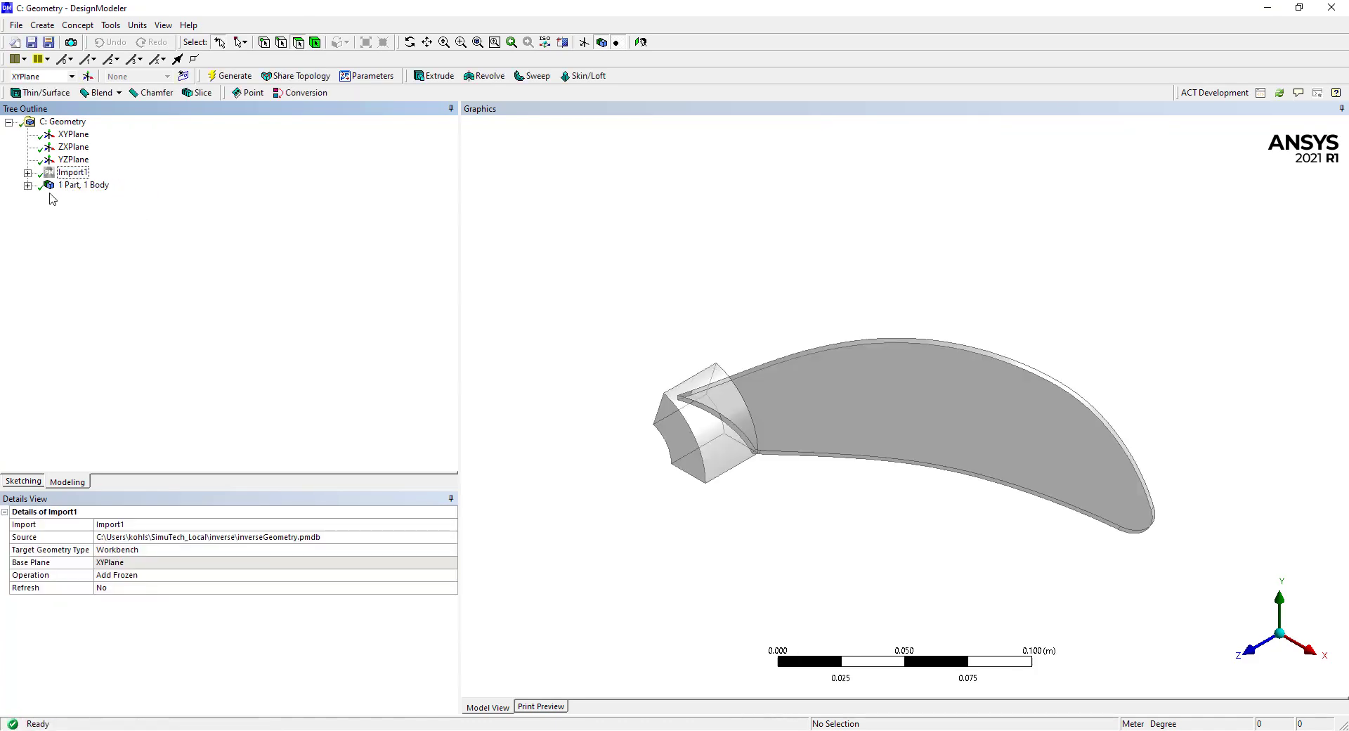
# Step: Rename Solid Body 1 to inverseBlade
pyautogui.click(28, 185)
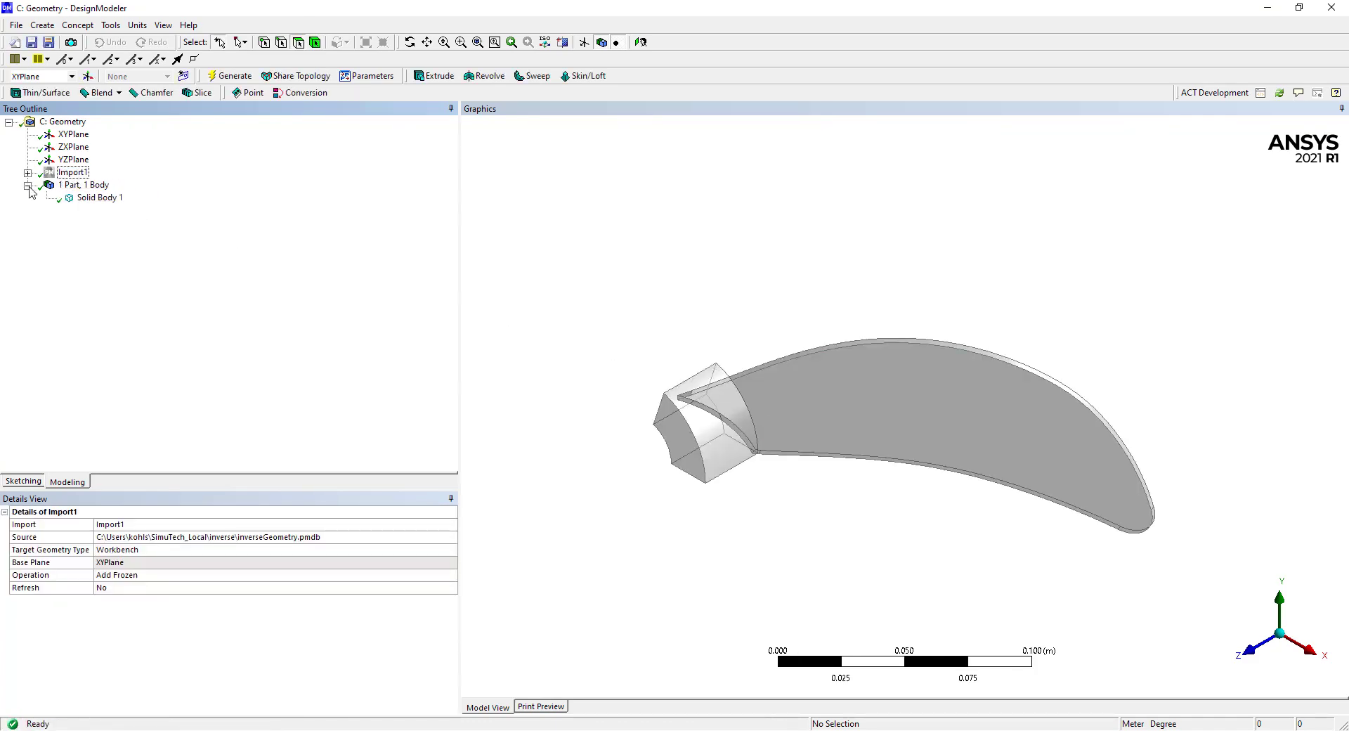
pyautogui.click(89, 200)
pyautogui.click(89, 200)
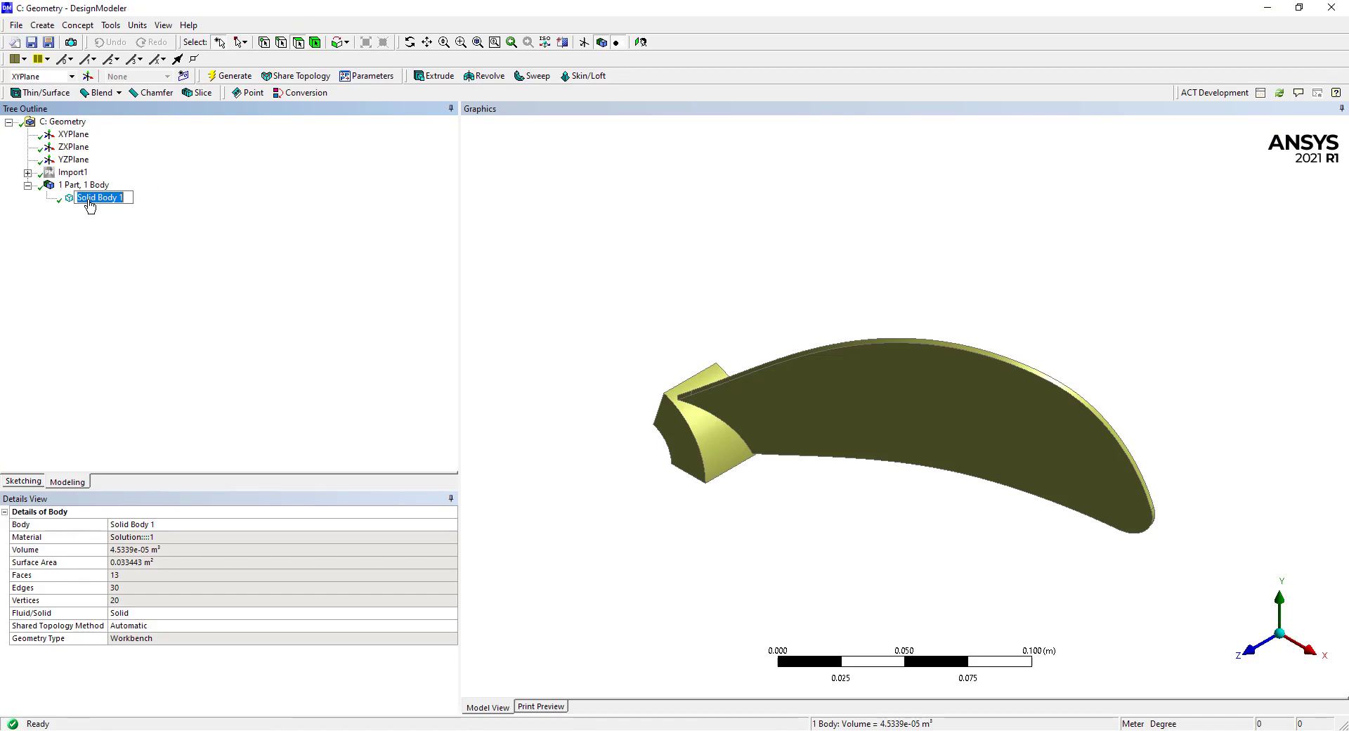
pyautogui.write('inverseBlade')
pyautogui.press('Return')
pyautogui.click(559, 281)
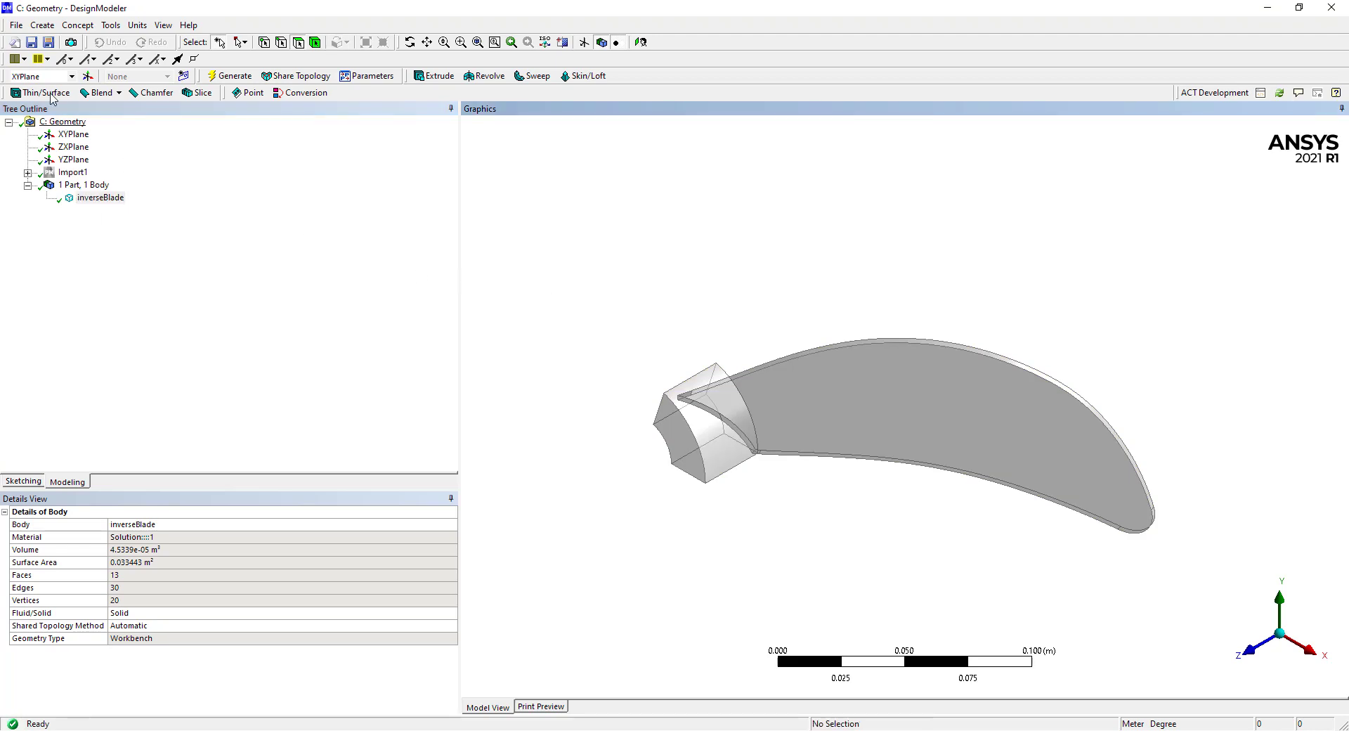
# Step: Import originalBladeSlice.x_t as an external geometry file and generate it
pyautogui.click(16, 25)
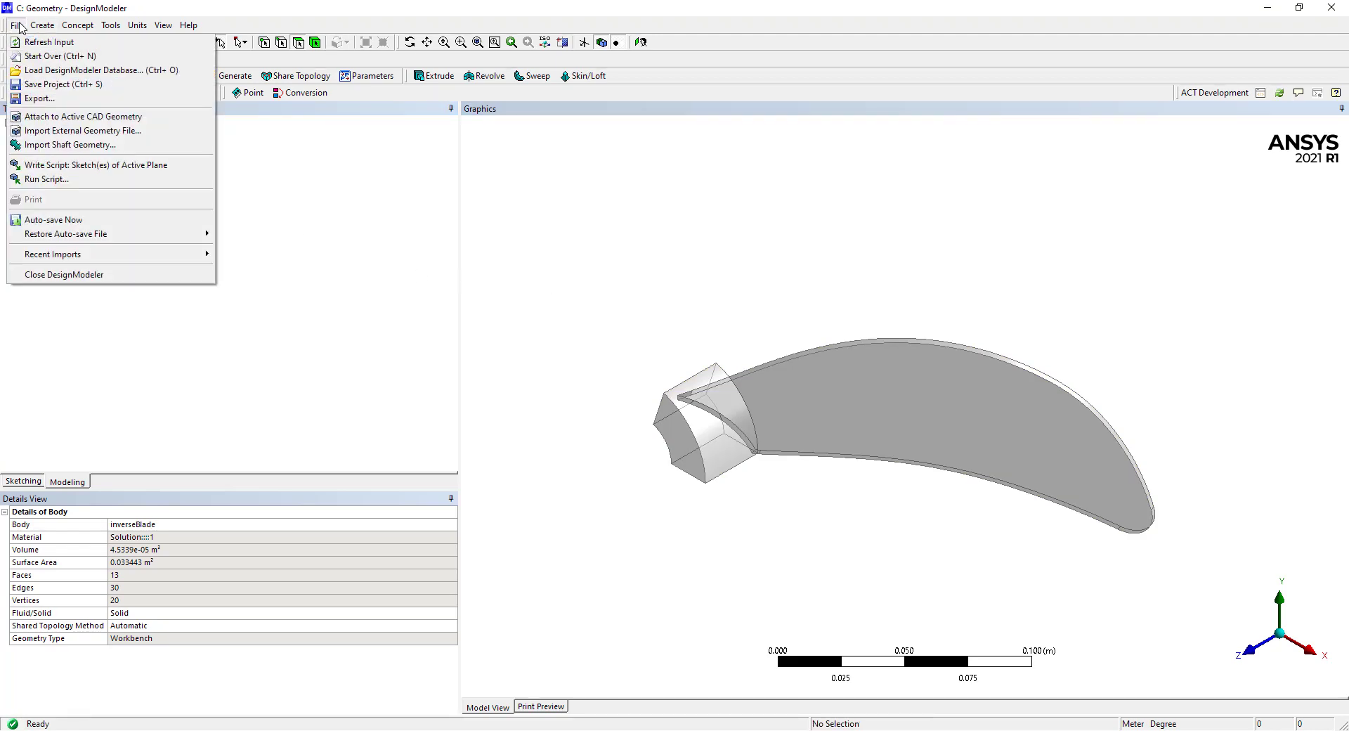
pyautogui.click(63, 132)
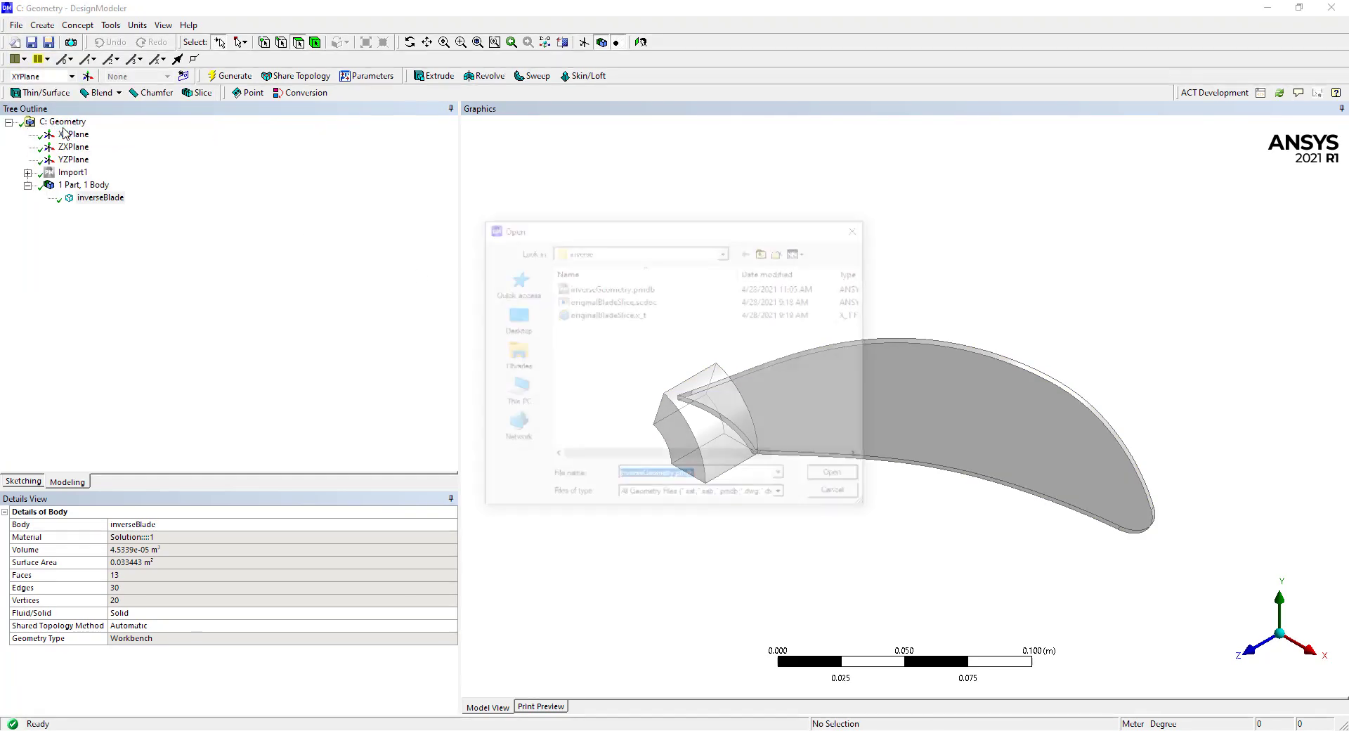
pyautogui.click(627, 314)
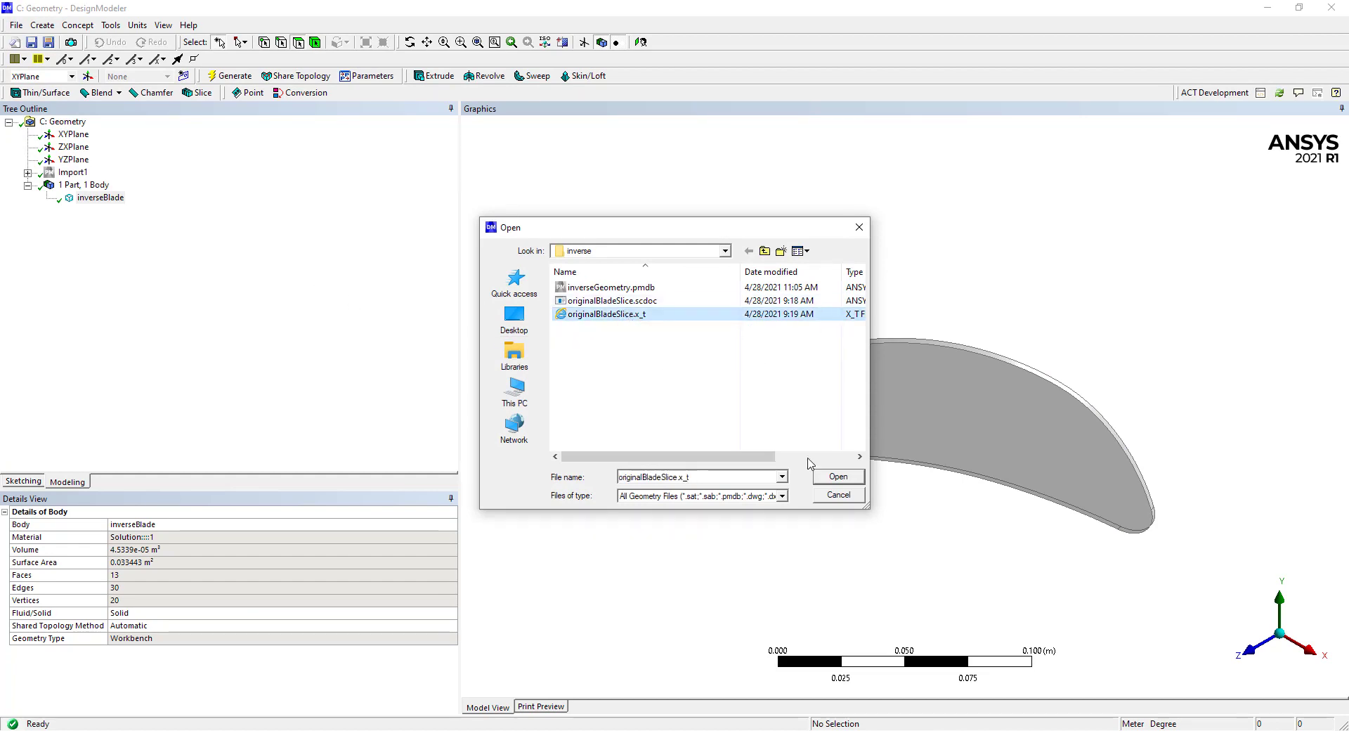
pyautogui.click(838, 477)
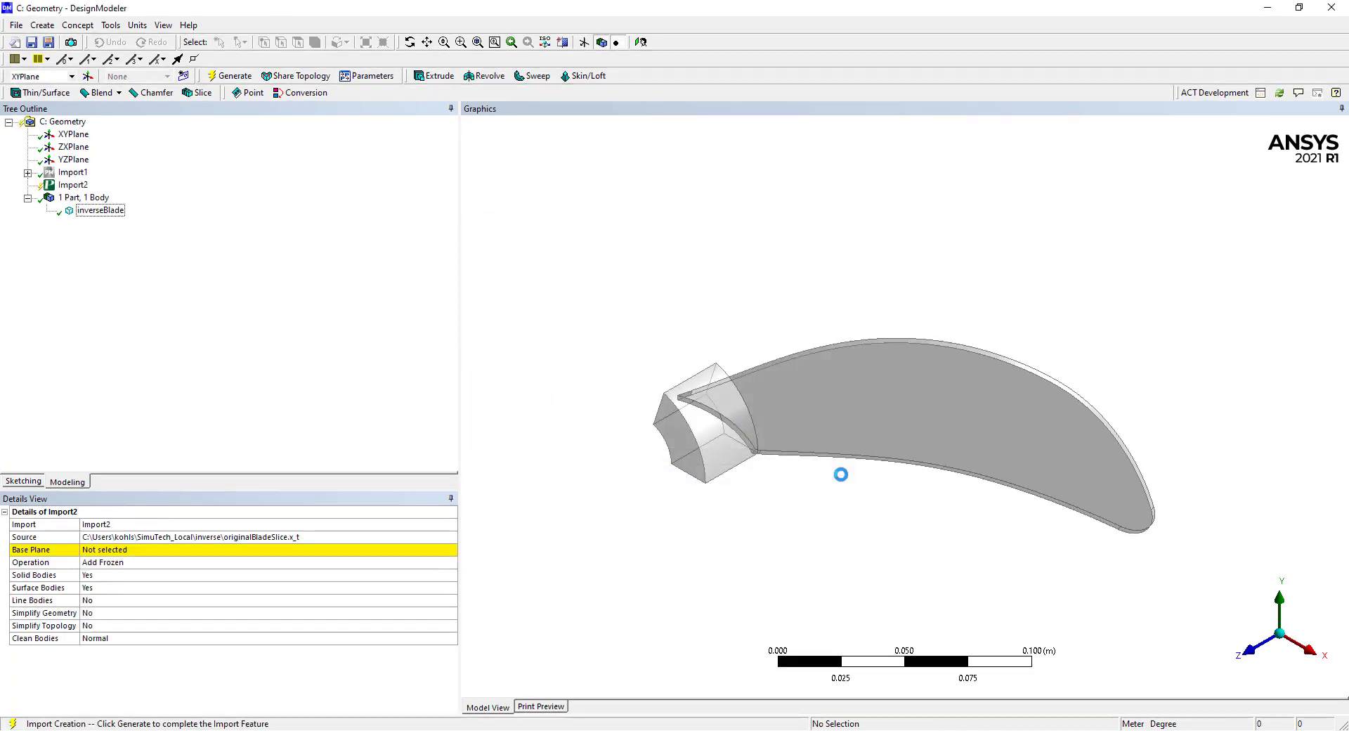
pyautogui.click(219, 77)
pyautogui.moveTo(745, 444); pyautogui.dragTo(822, 232, button='middle')
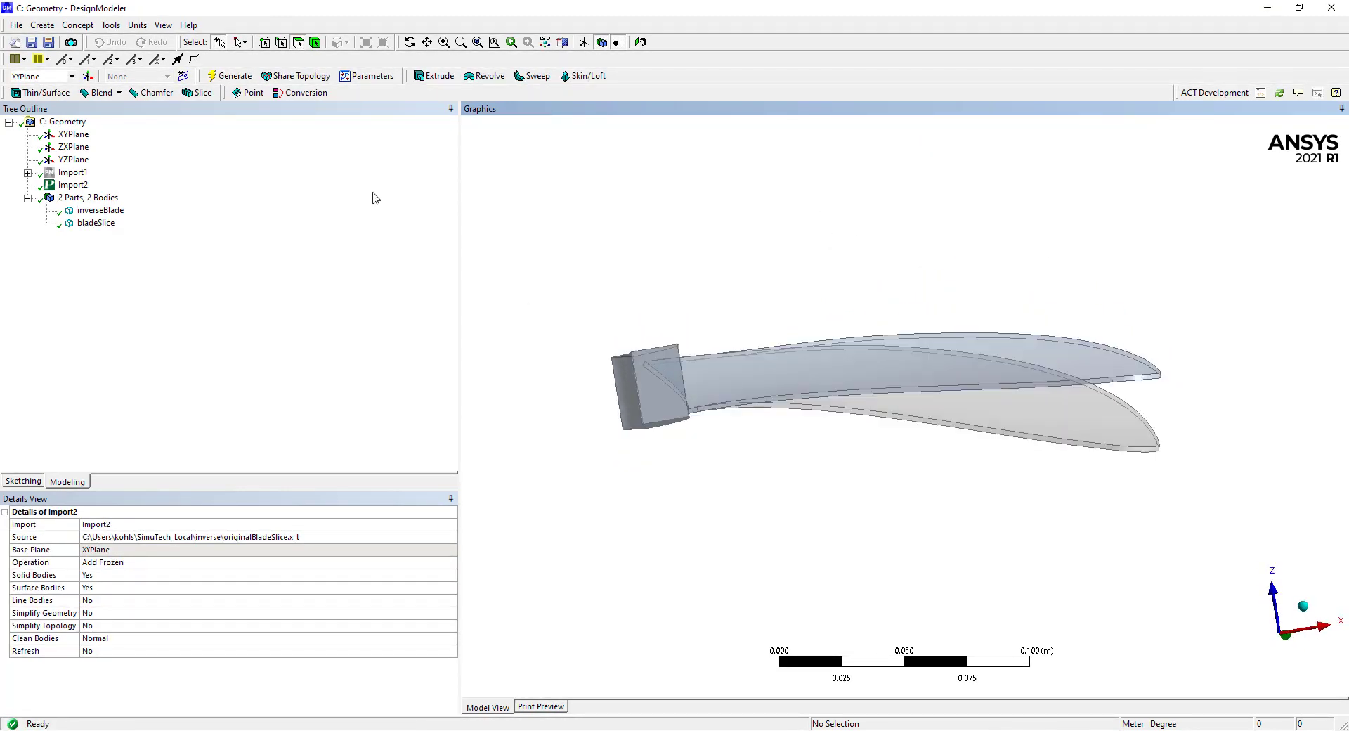
# Step: Rename the bladeSlice body to originalBladeSlice
pyautogui.click(97, 222)
pyautogui.click(97, 222)
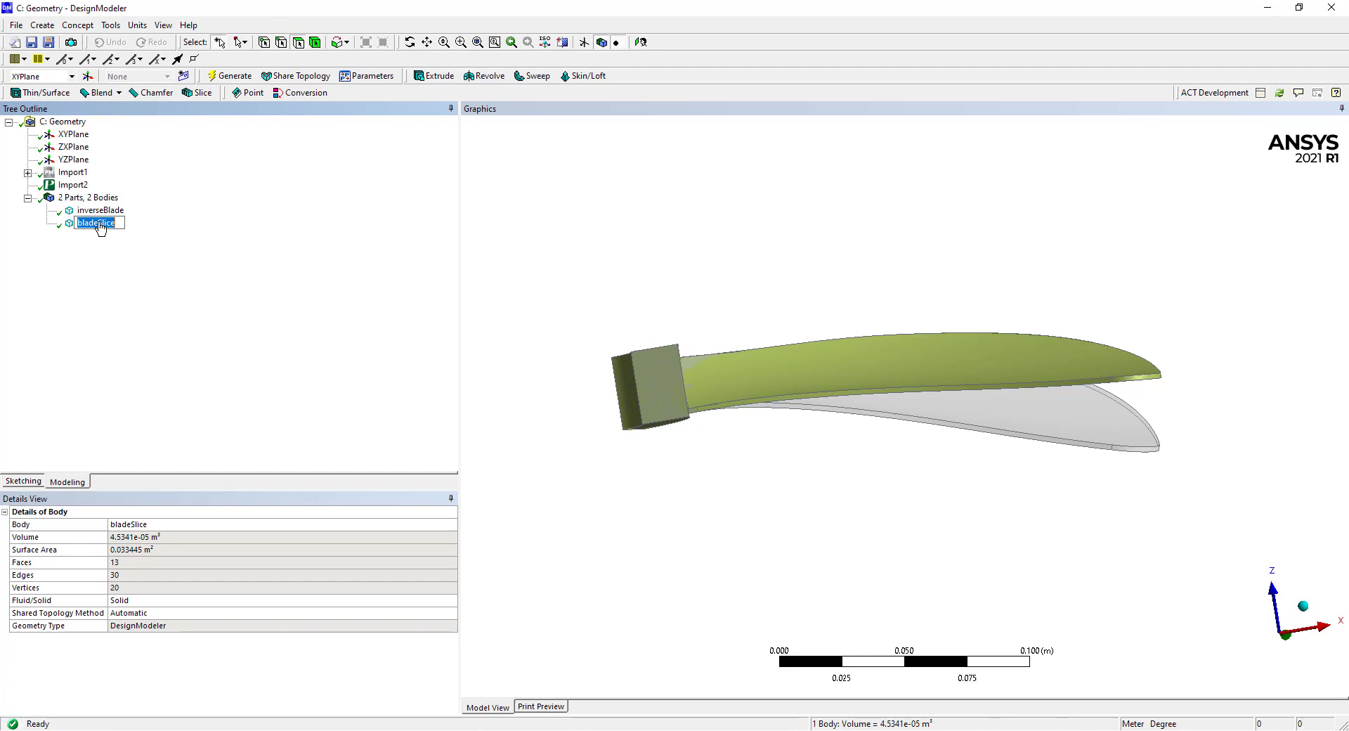
pyautogui.click(100, 223)
pyautogui.write('originalB')
pyautogui.click(578, 316)
# Step: Compare the inverseBlade and originalBladeSlice bodies, then return to the Workbench project
pyautogui.click(100, 211)
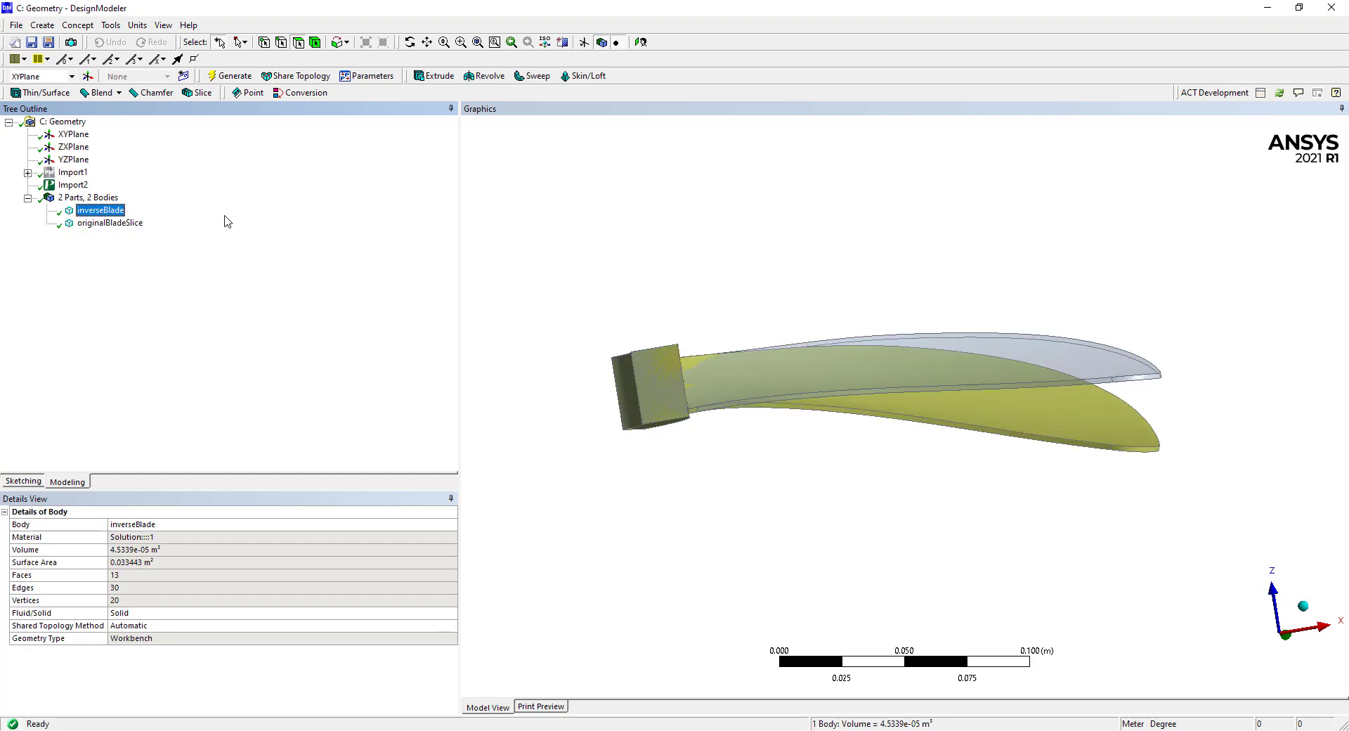
pyautogui.click(106, 223)
pyautogui.click(600, 277)
pyautogui.moveTo(909, 422); pyautogui.dragTo(899, 434, button='middle')
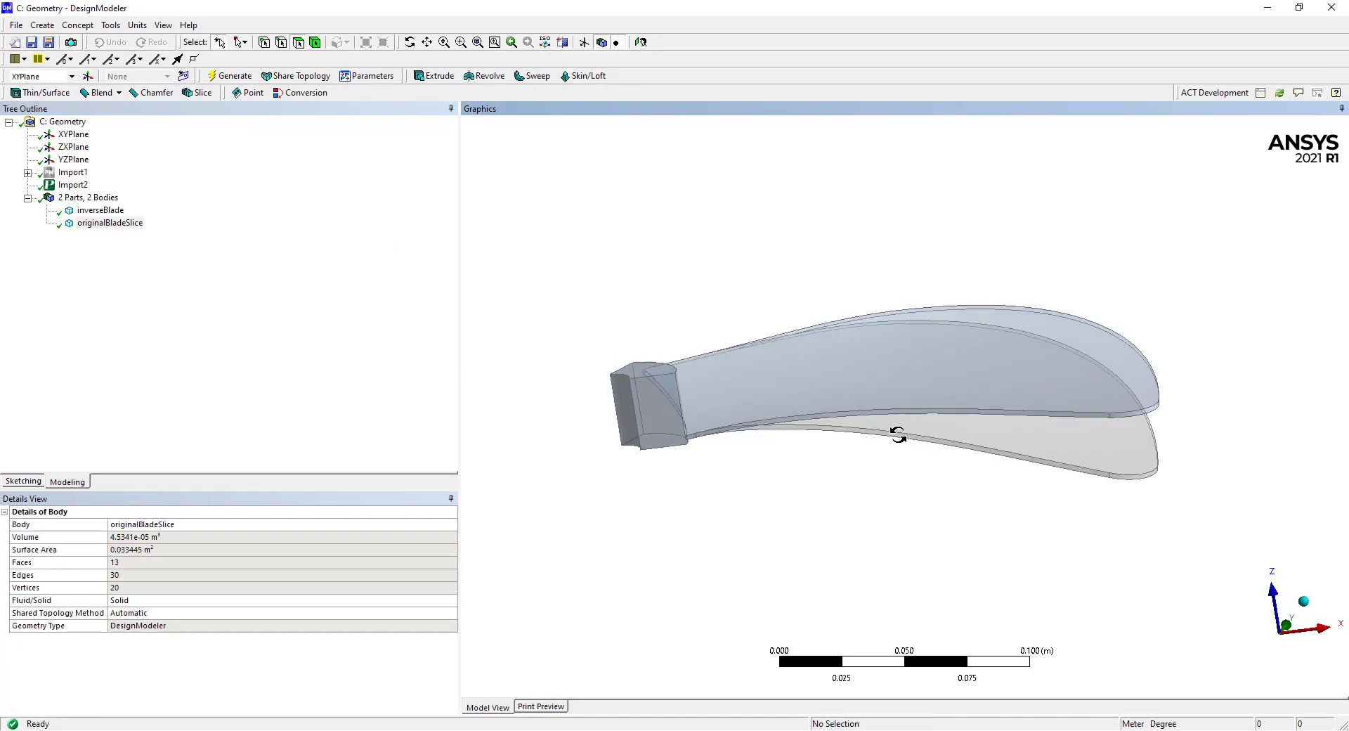
pyautogui.hotkey('alt', 'Tab')
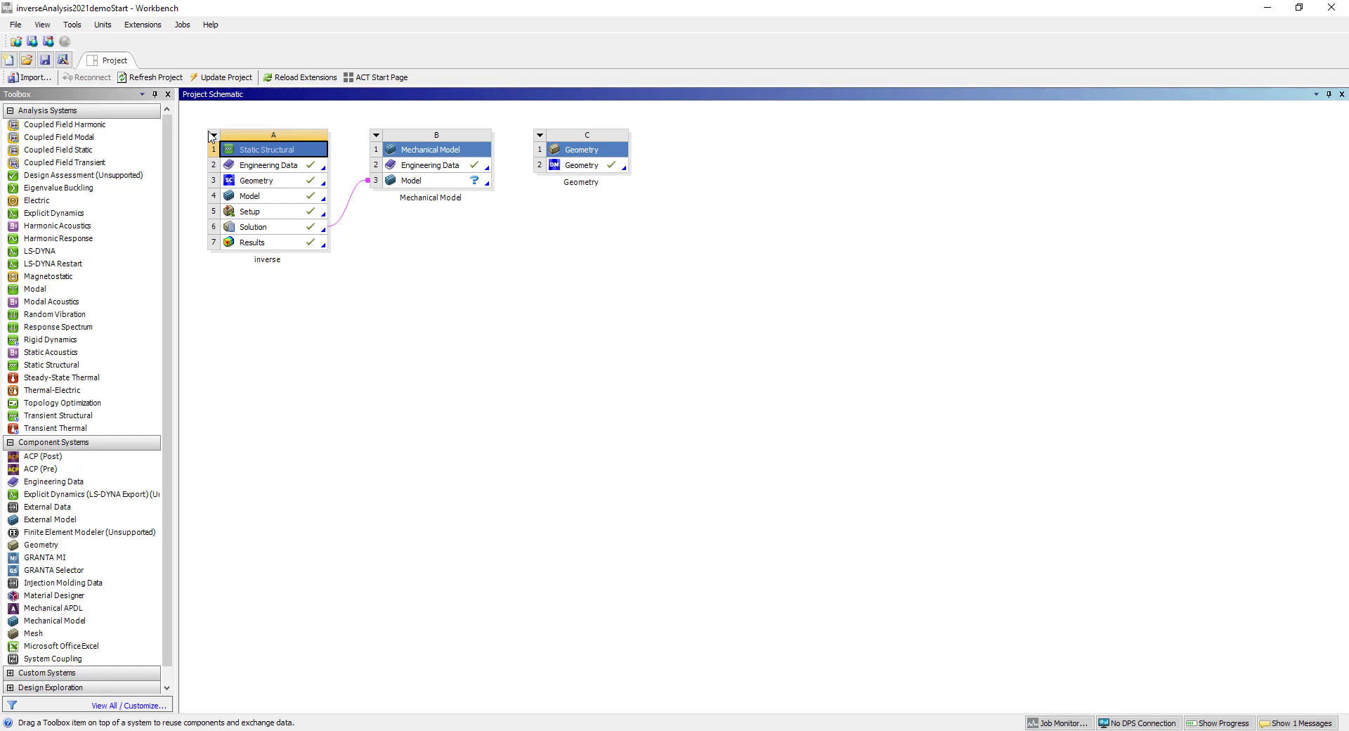
# Step: Duplicate the inverse system and share Geometry C2 into the copy's geometry cell D3
pyautogui.click(214, 135)
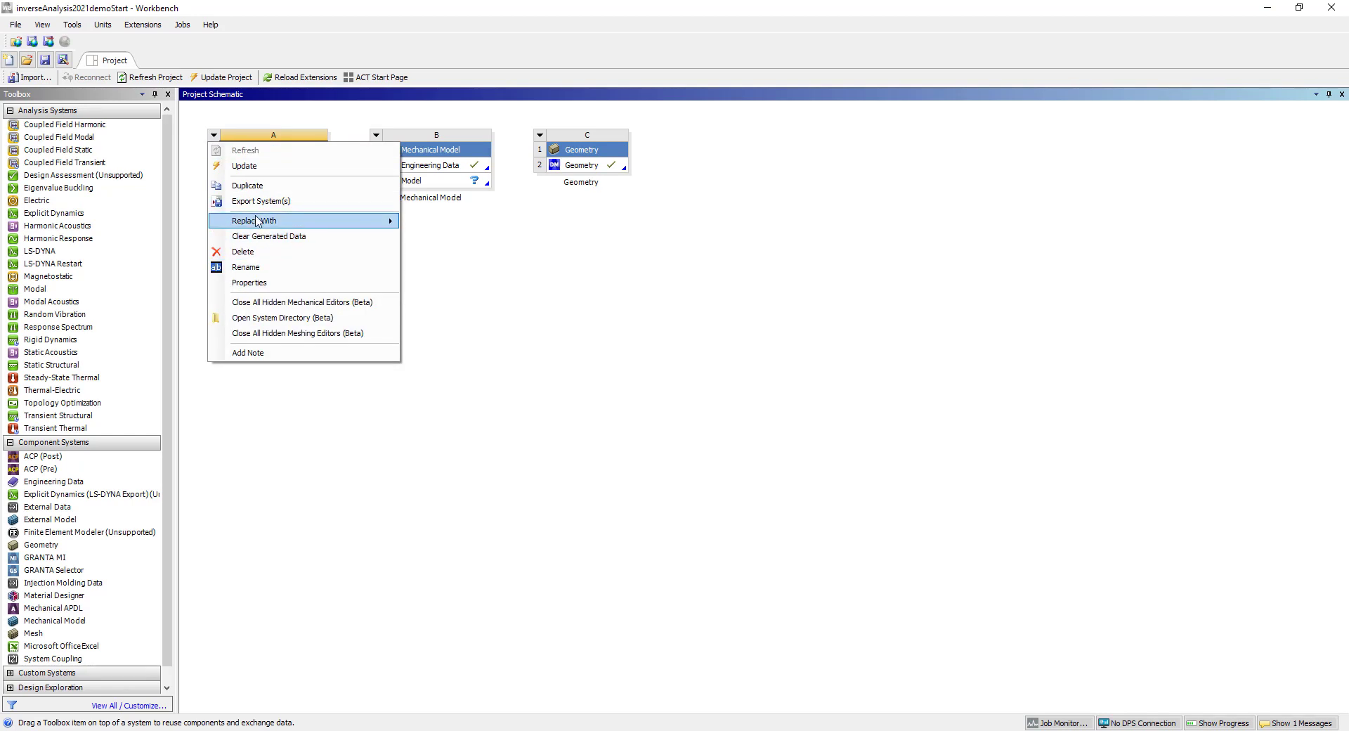
pyautogui.click(256, 184)
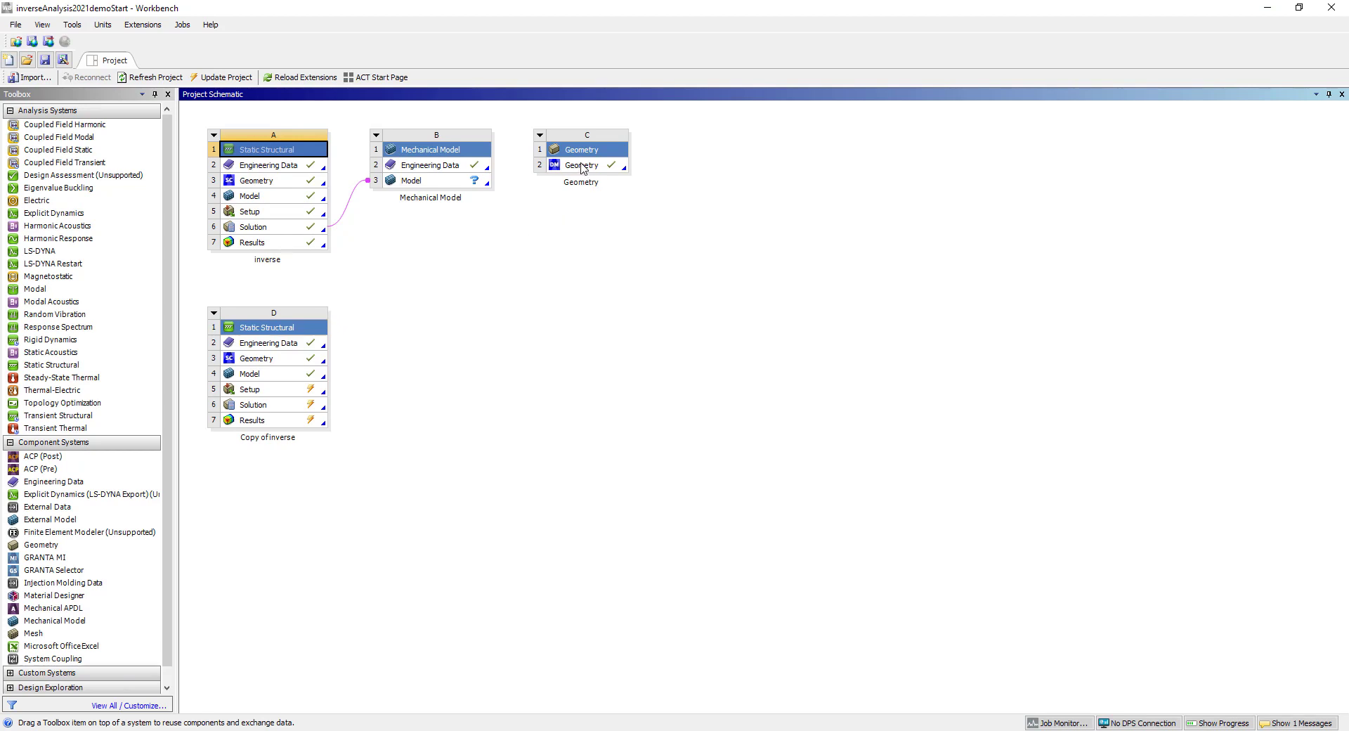
pyautogui.moveTo(581, 167); pyautogui.dragTo(262, 360)
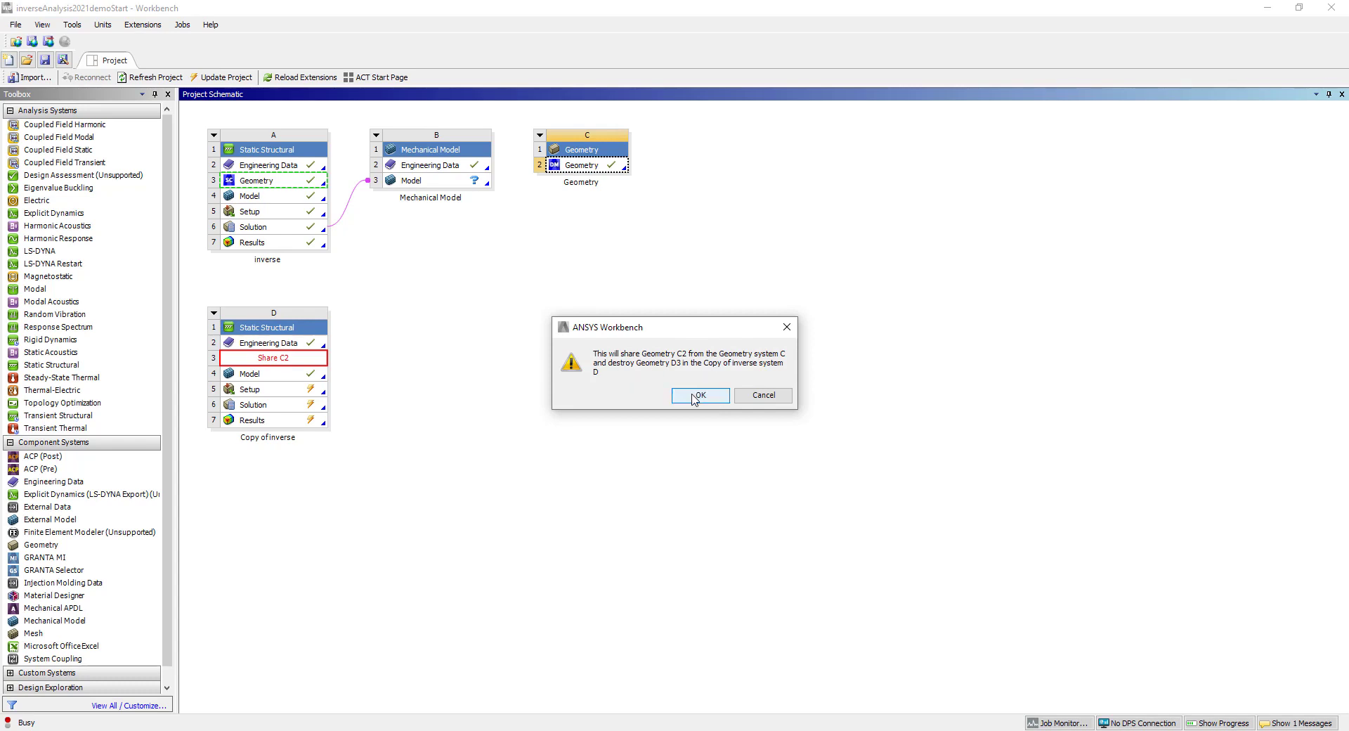
pyautogui.click(695, 397)
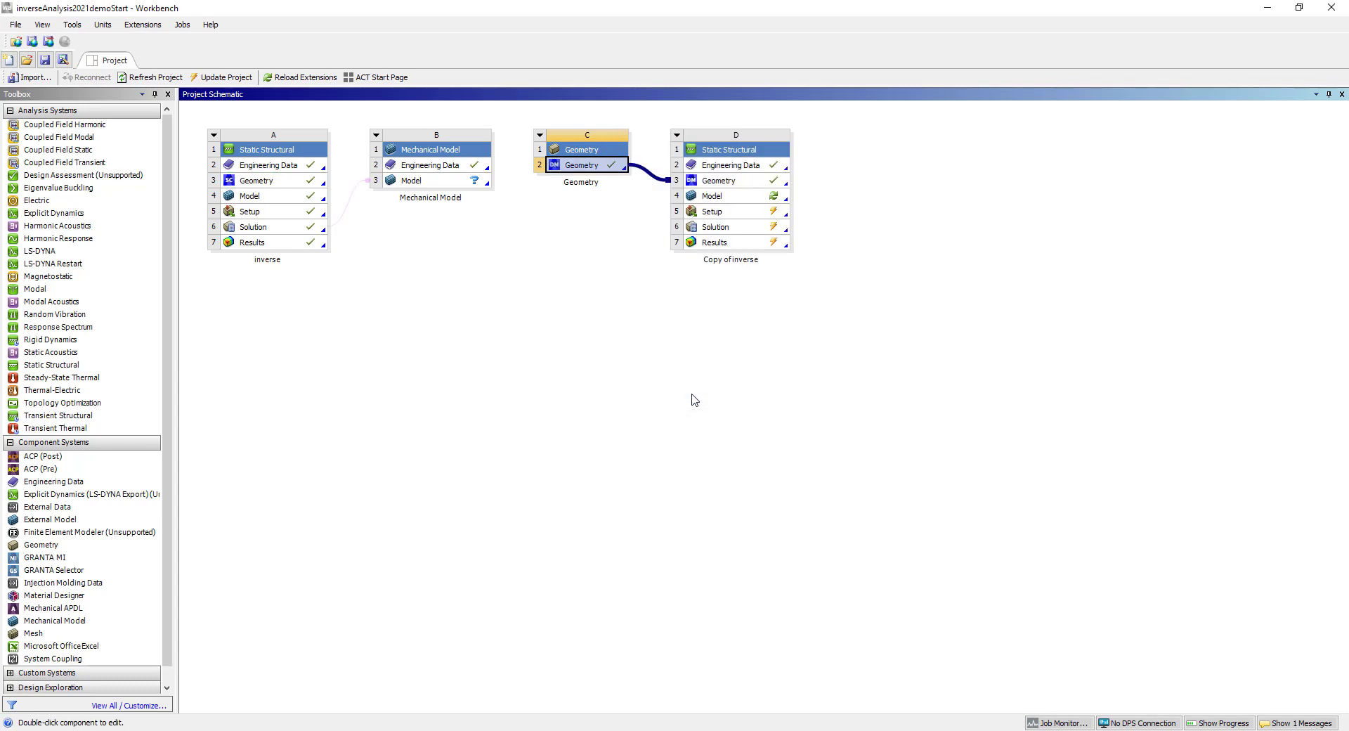
# Step: Open the copy's Model D4 in Mechanical, re-reading the upstream data
pyautogui.click(755, 197)
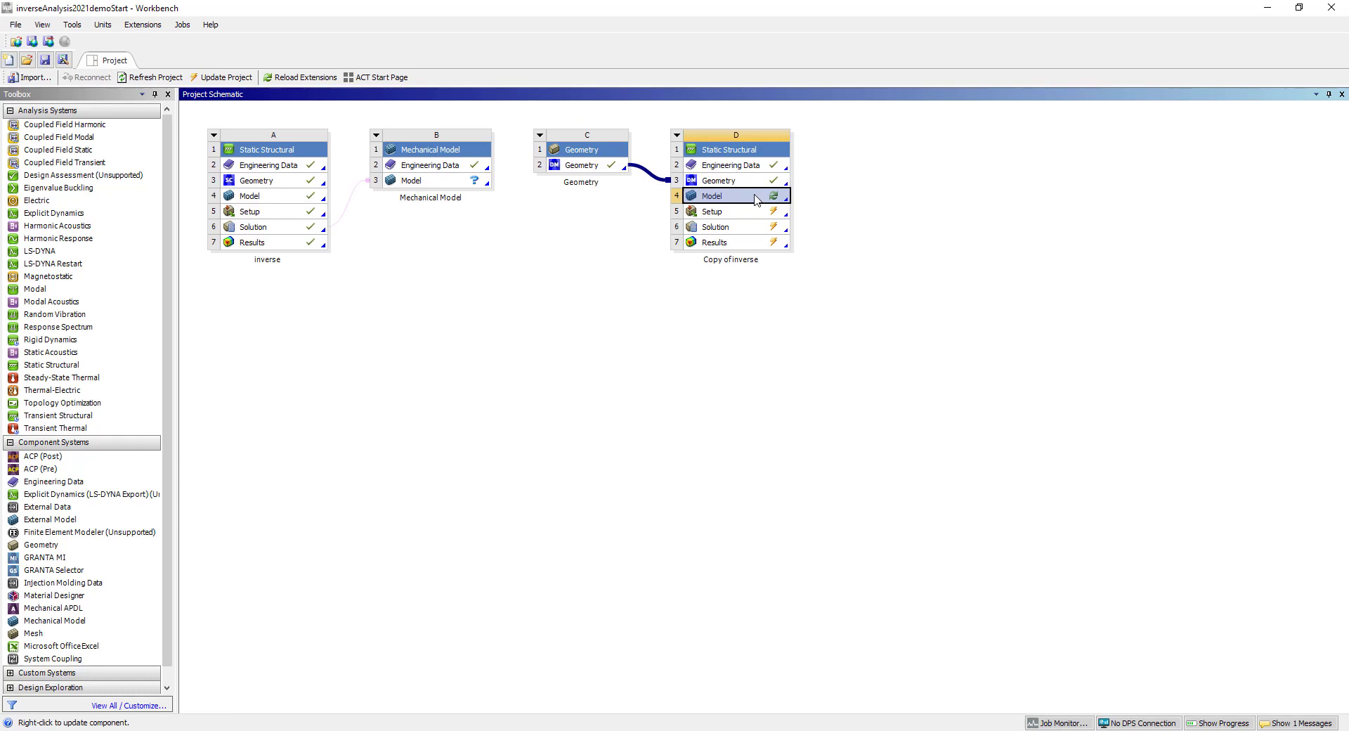
pyautogui.doubleClick(755, 198)
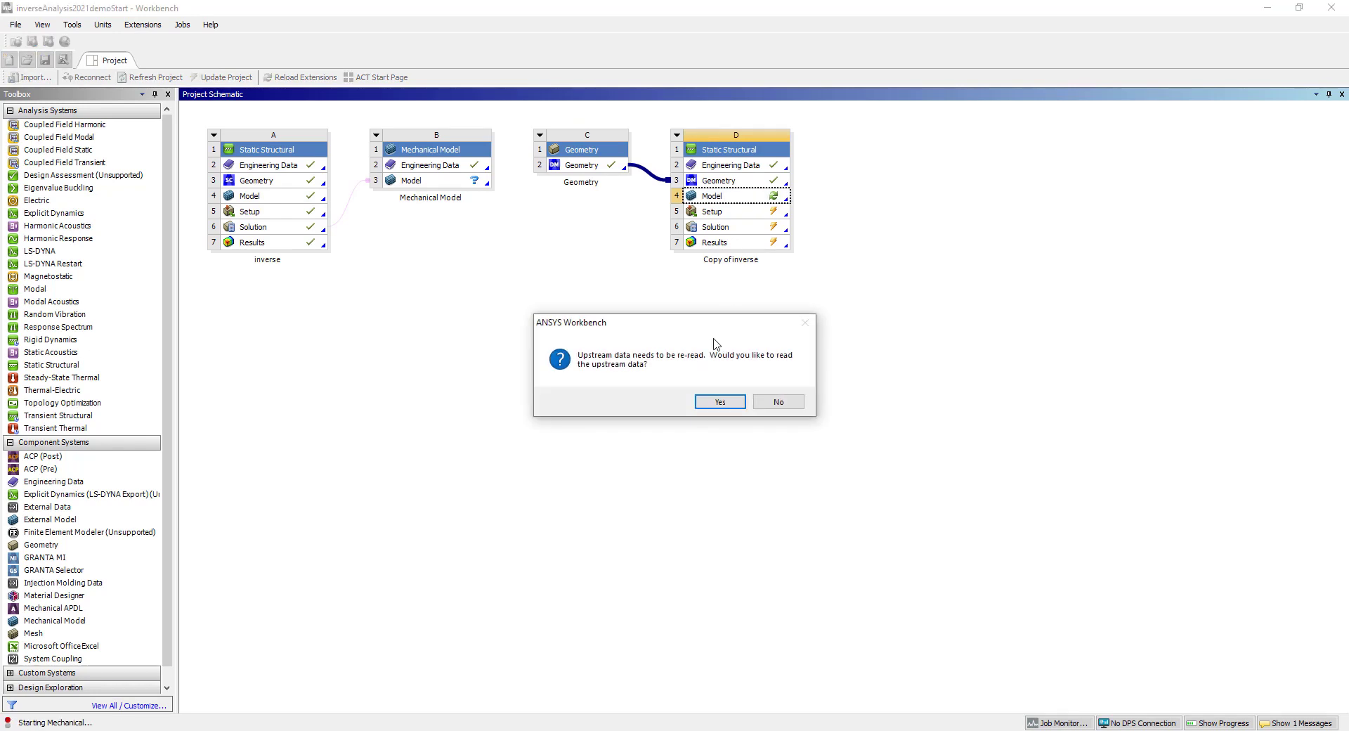
pyautogui.click(716, 400)
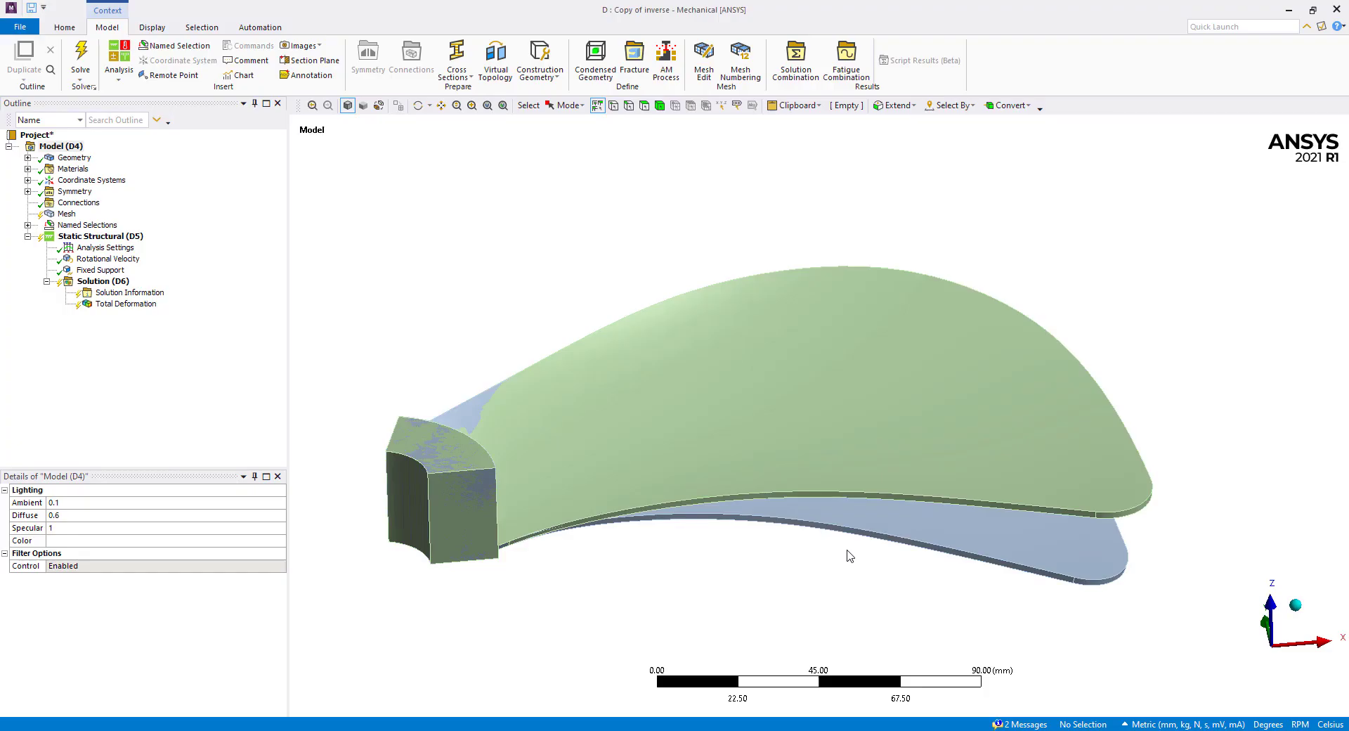
pyautogui.click(28, 158)
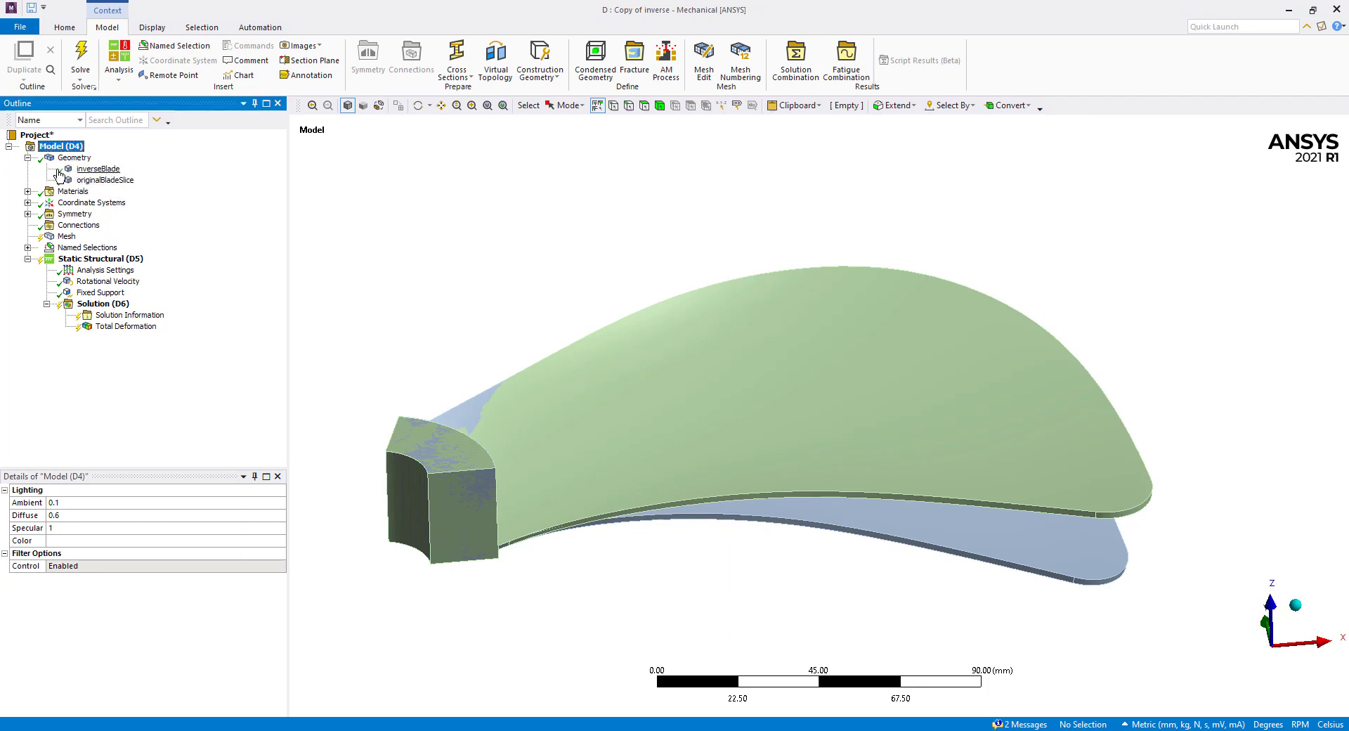
pyautogui.click(27, 158)
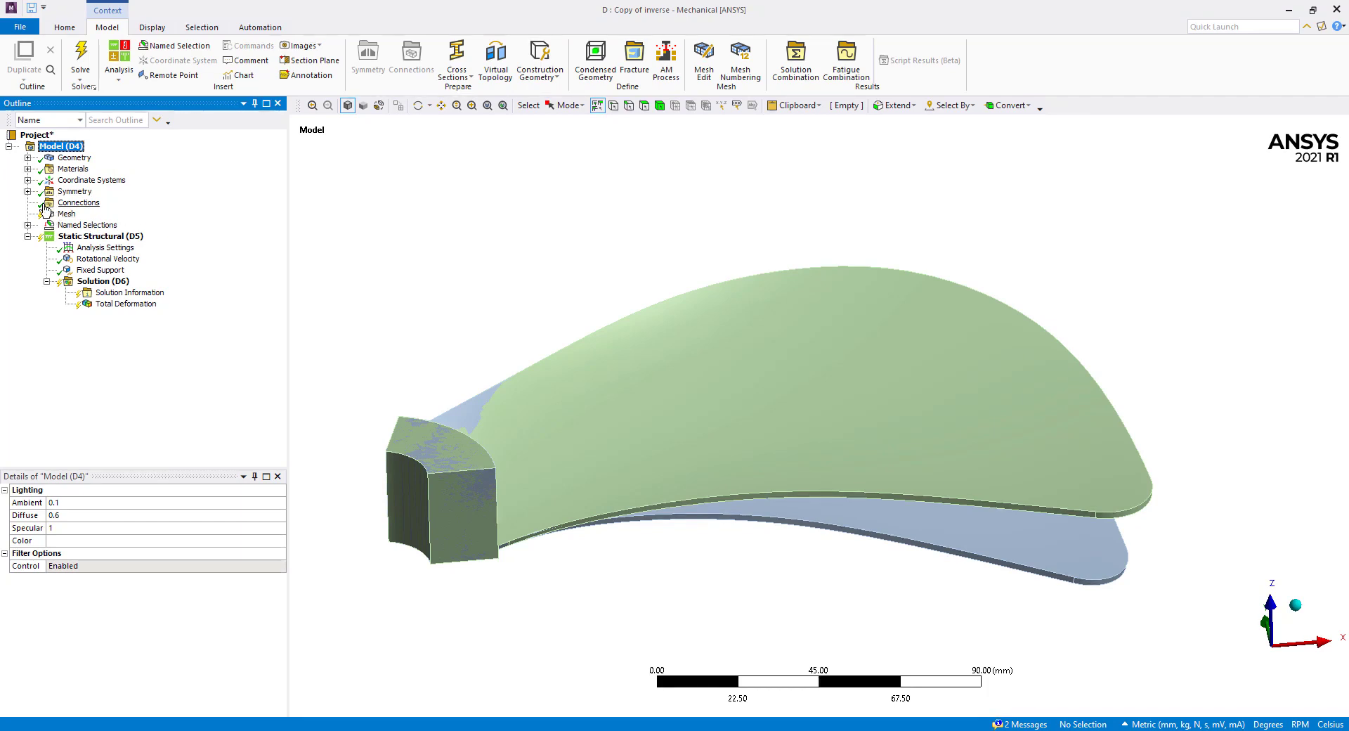
pyautogui.click(28, 191)
pyautogui.click(95, 203)
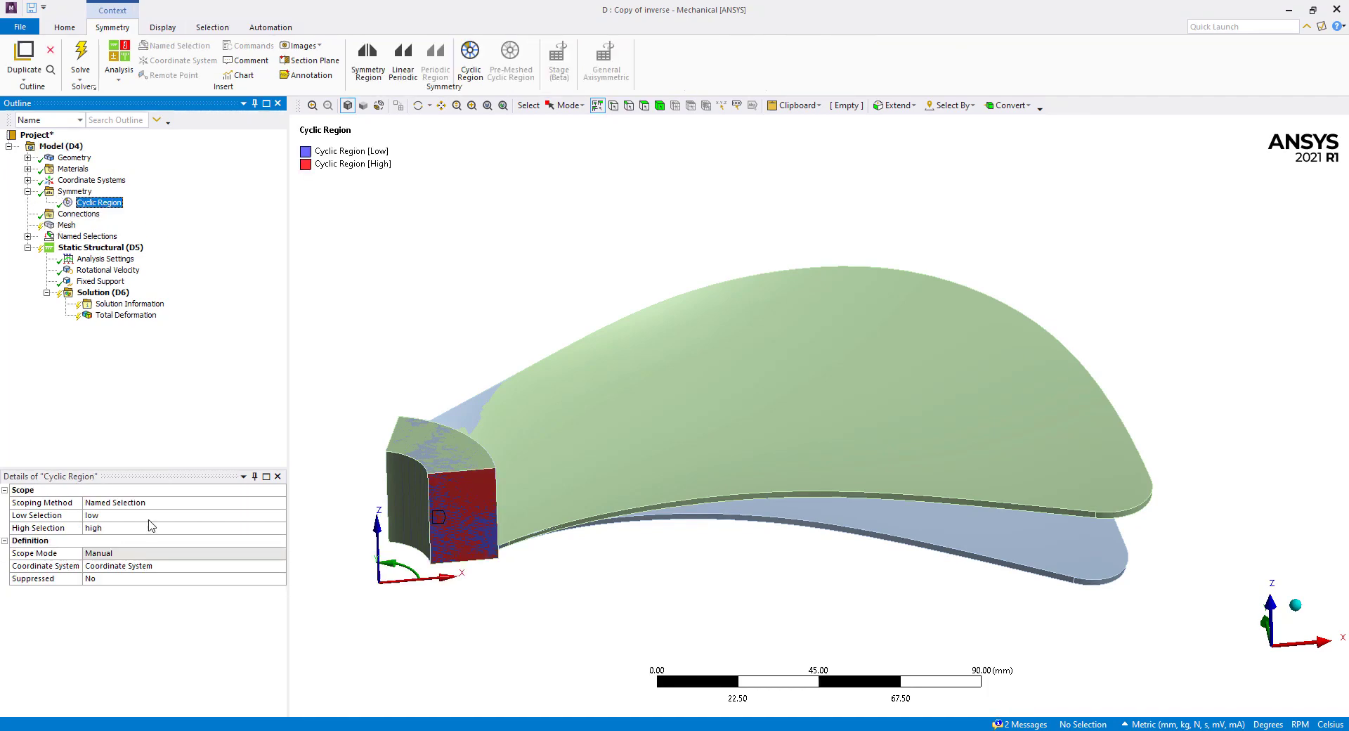
pyautogui.click(28, 191)
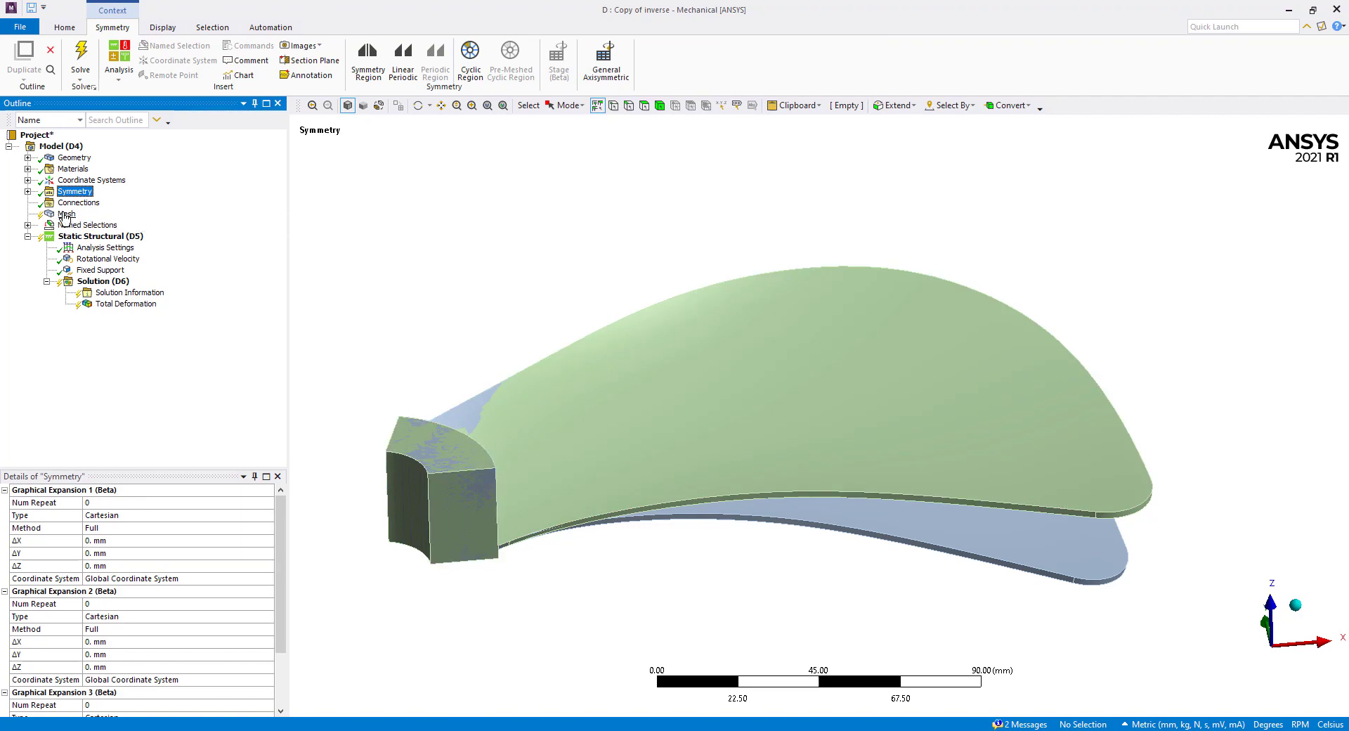
# Step: Generate the mesh for both blade bodies
pyautogui.click(64, 215)
pyautogui.rightClick(65, 215)
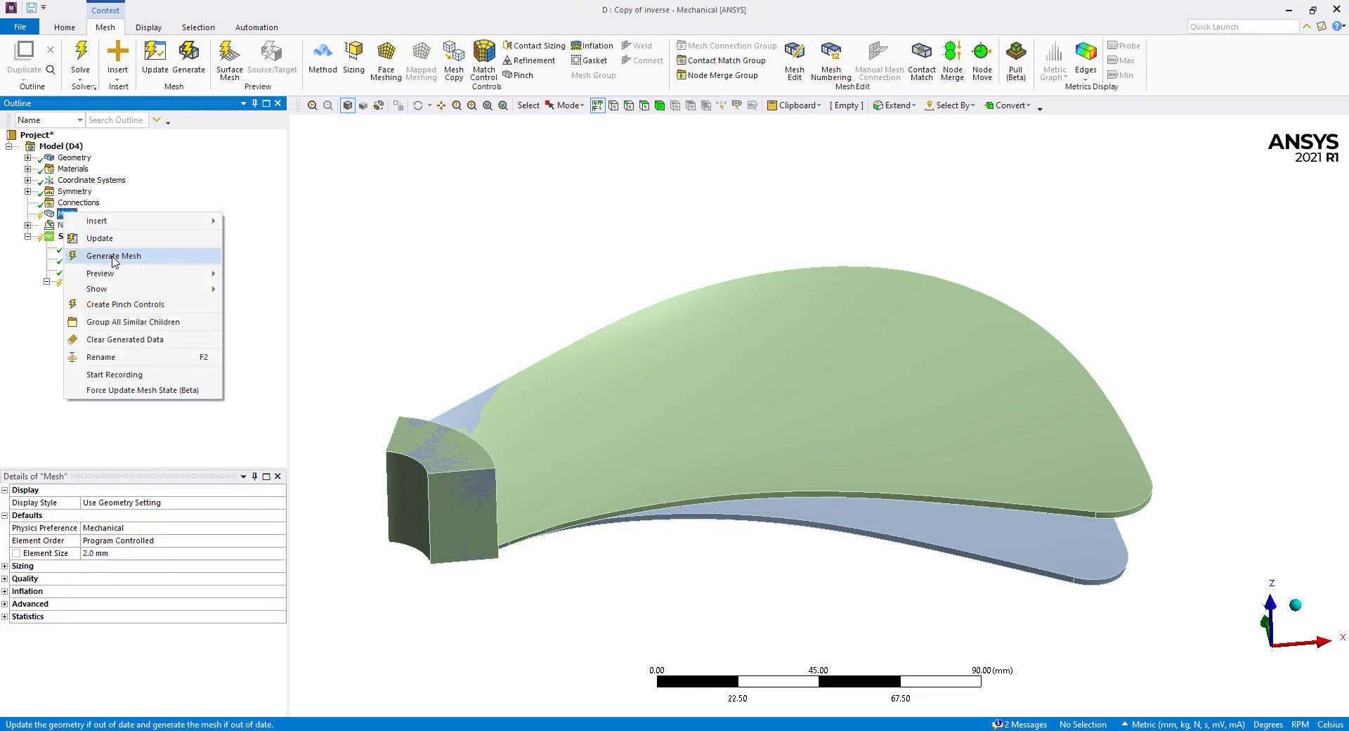
pyautogui.click(113, 257)
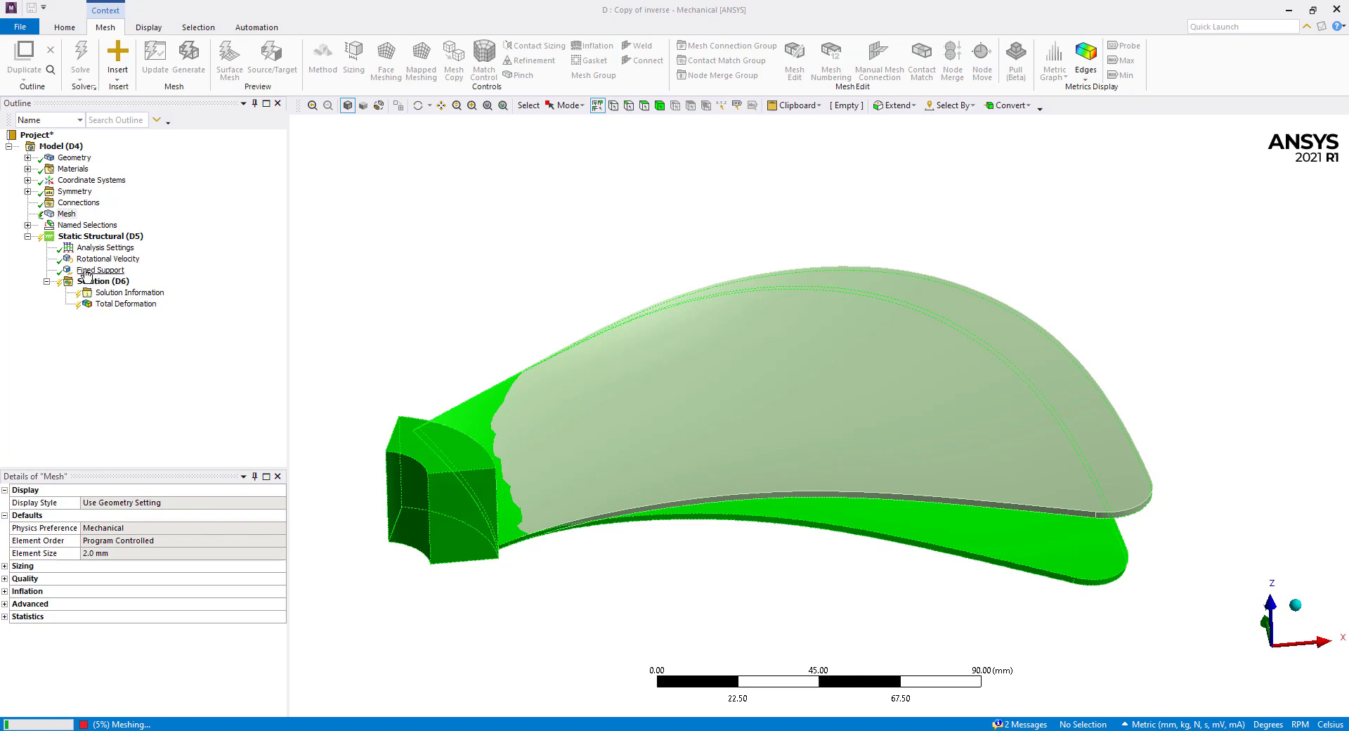
# Step: Review the Fixed Support and the 4000 RPM Rotational Velocity, then list both geometry bodies
pyautogui.click(94, 271)
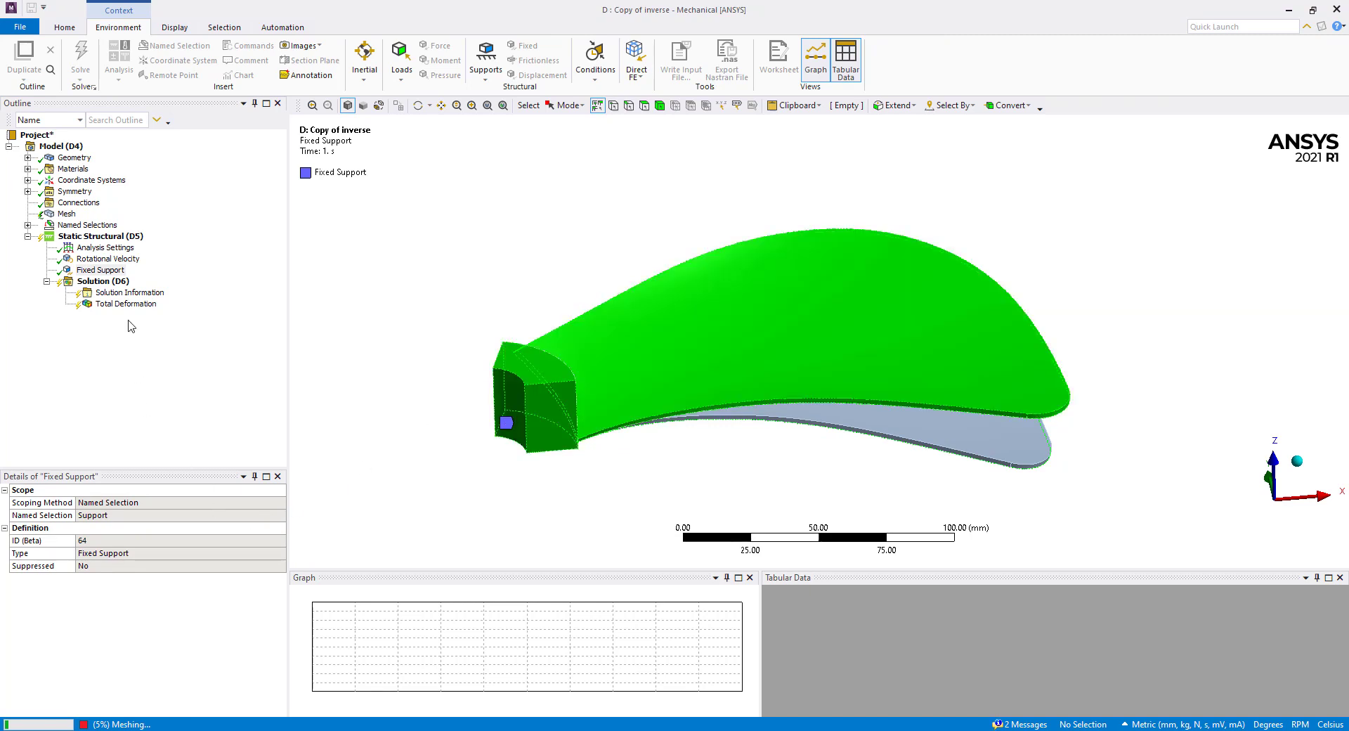
pyautogui.click(87, 260)
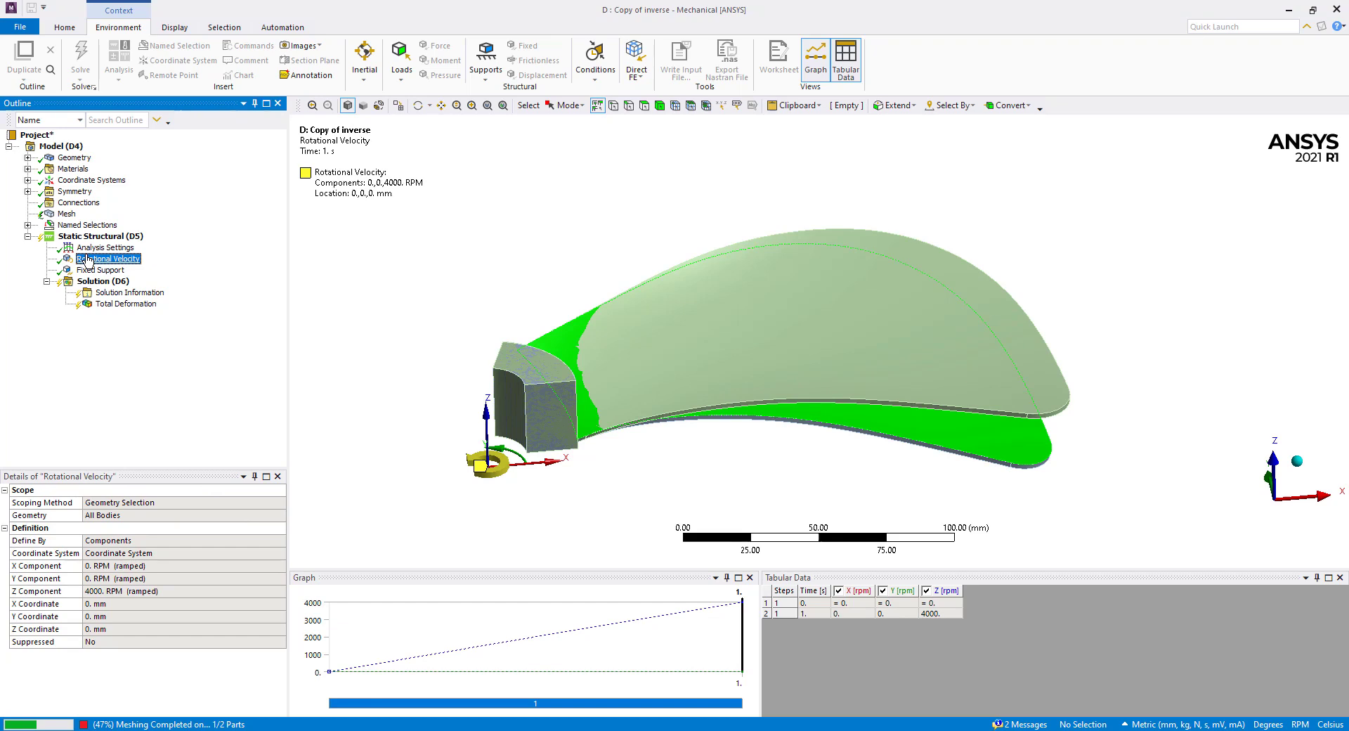
pyautogui.click(28, 158)
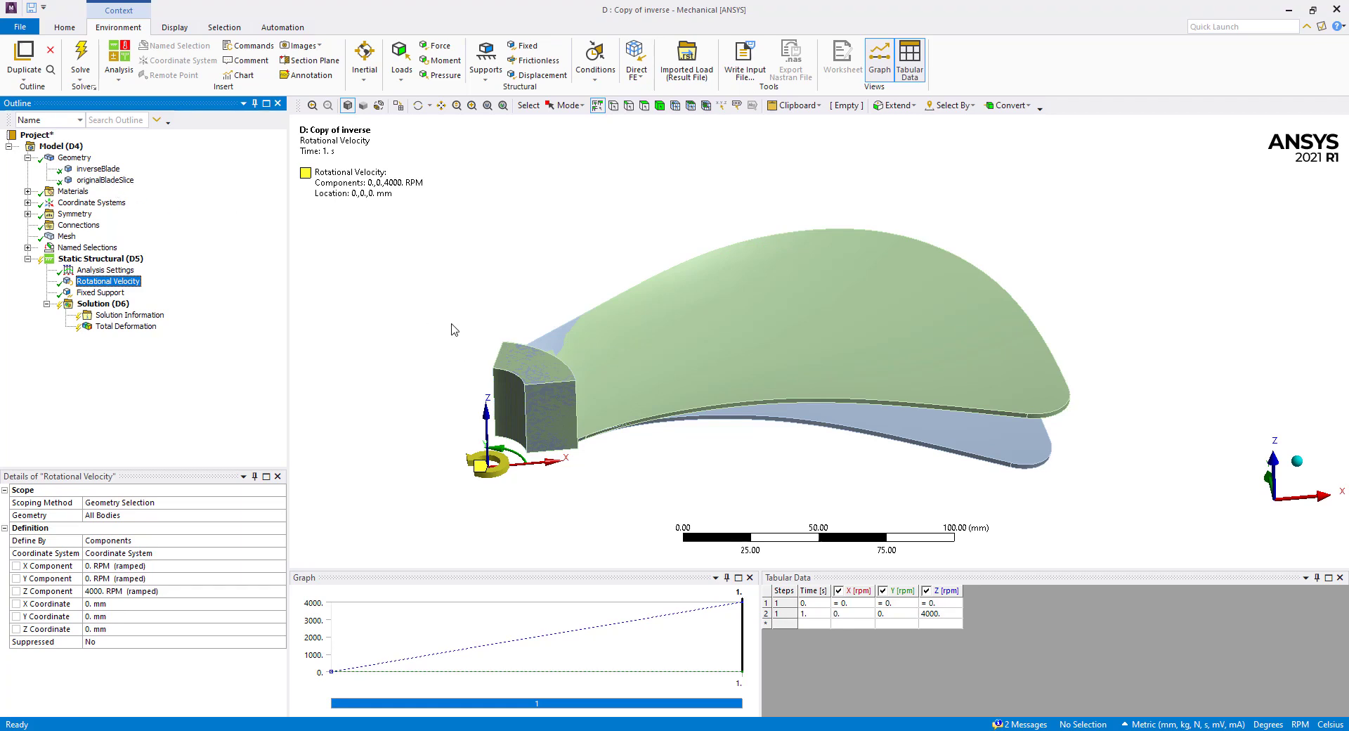
# Step: Scope the Rotational Velocity load to the single inverseBlade body
pyautogui.click(140, 515)
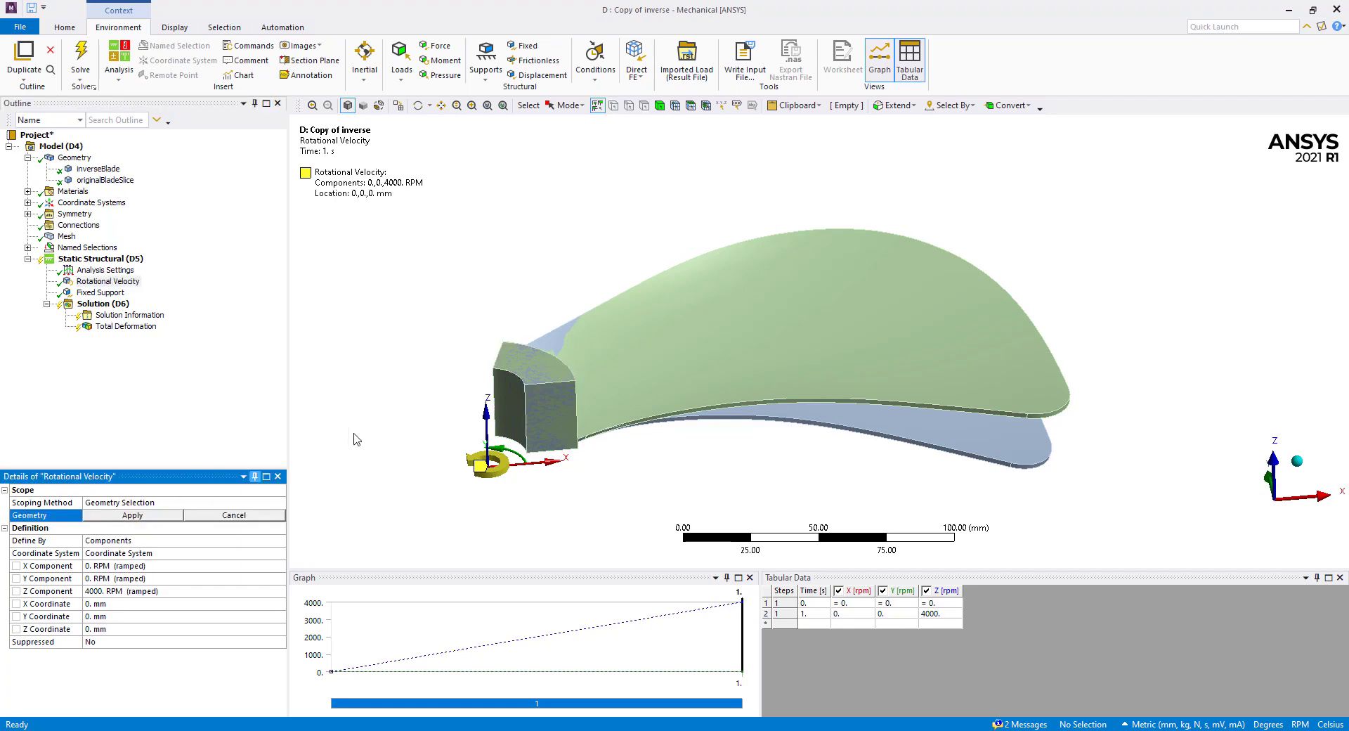
pyautogui.click(659, 106)
pyautogui.click(97, 168)
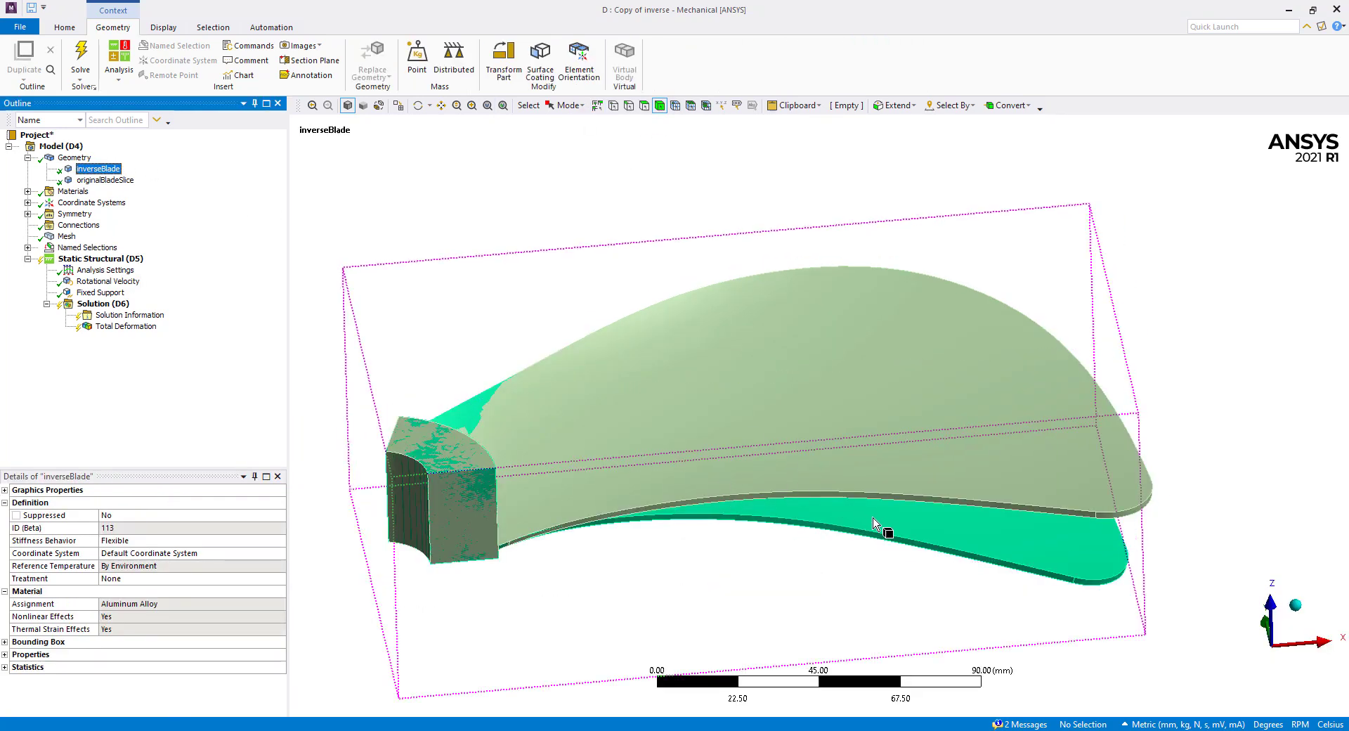
pyautogui.click(872, 518)
pyautogui.click(73, 282)
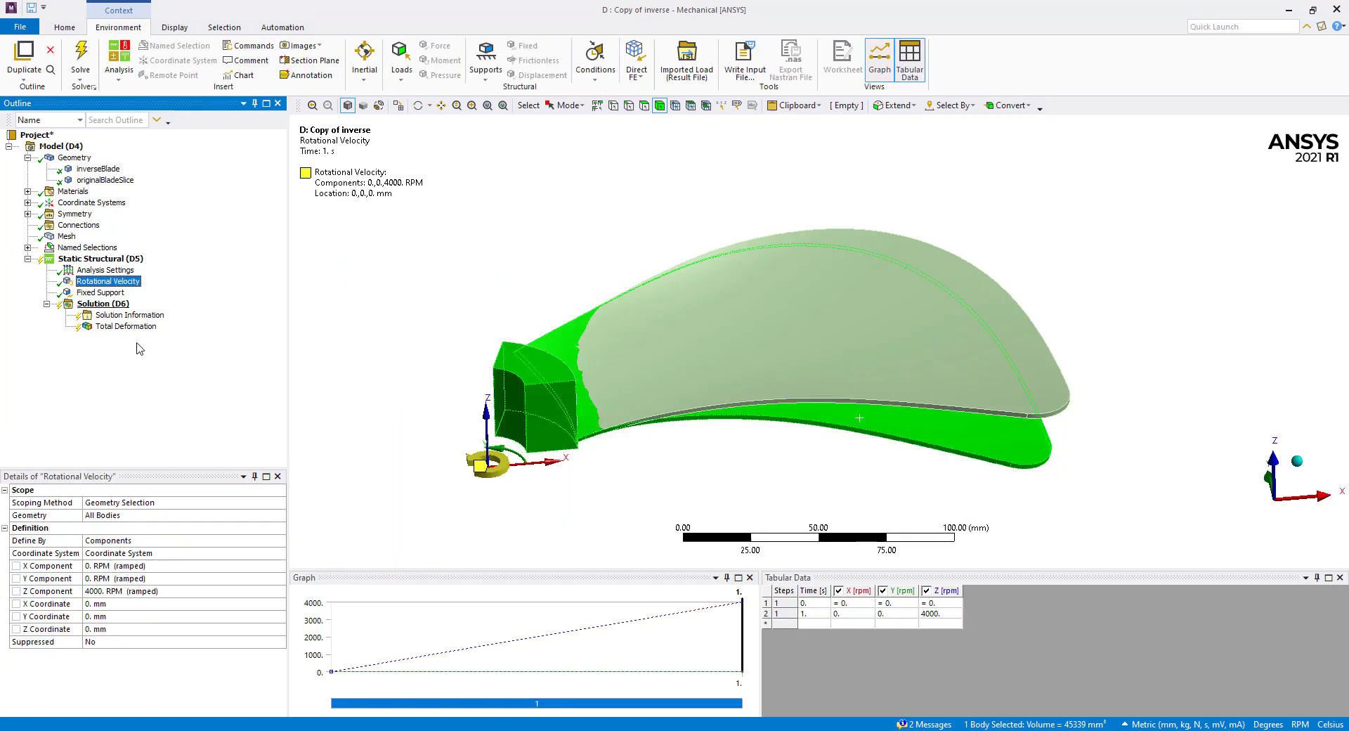
pyautogui.click(118, 517)
pyautogui.click(132, 516)
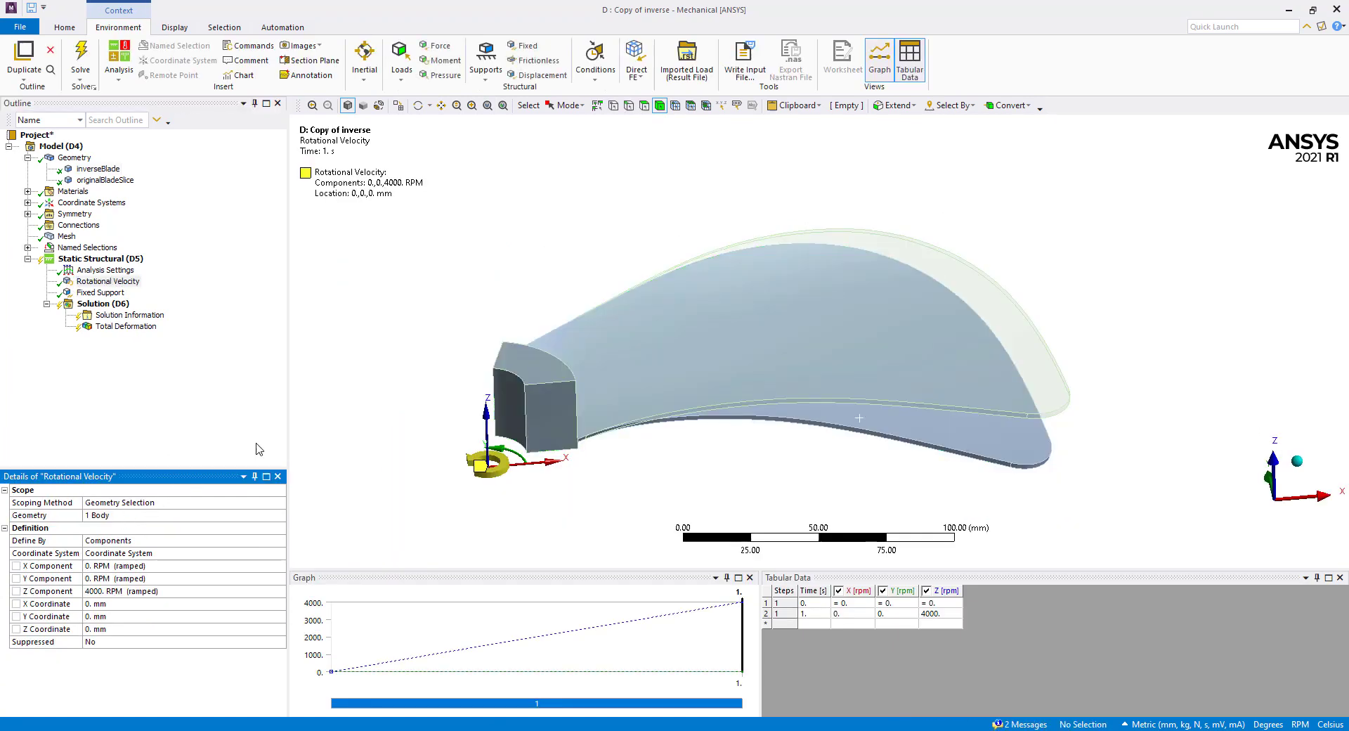
# Step: Set the Analysis Settings Advanced Inverse Option to No
pyautogui.click(105, 270)
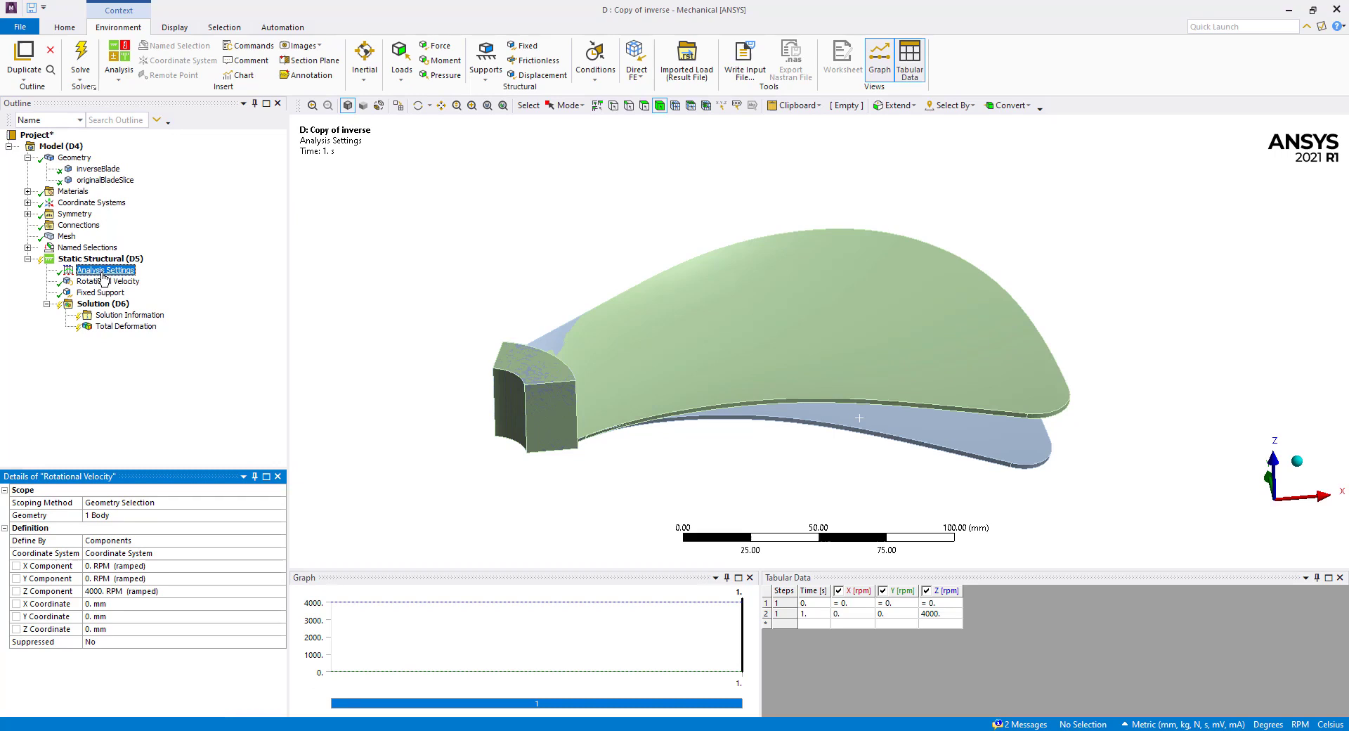
pyautogui.scroll(-1, 130, 633)
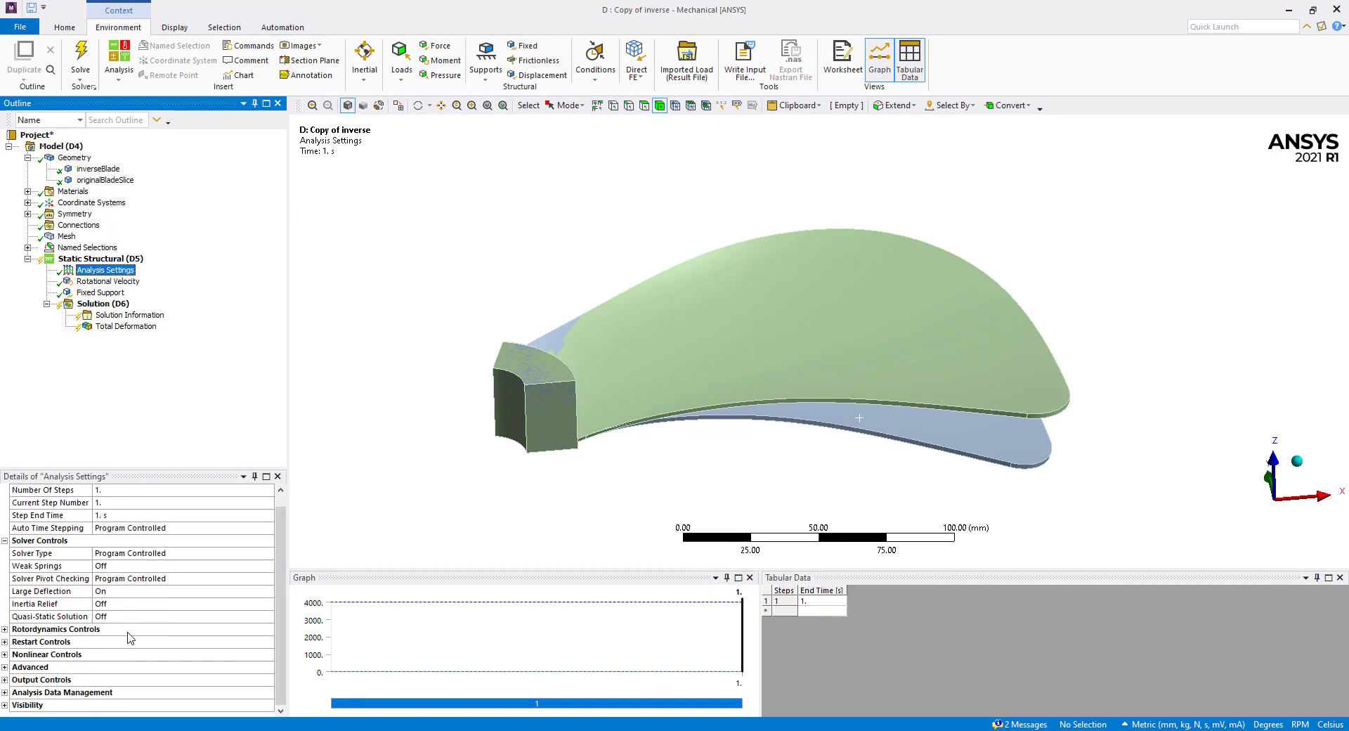
pyautogui.click(5, 668)
pyautogui.click(121, 683)
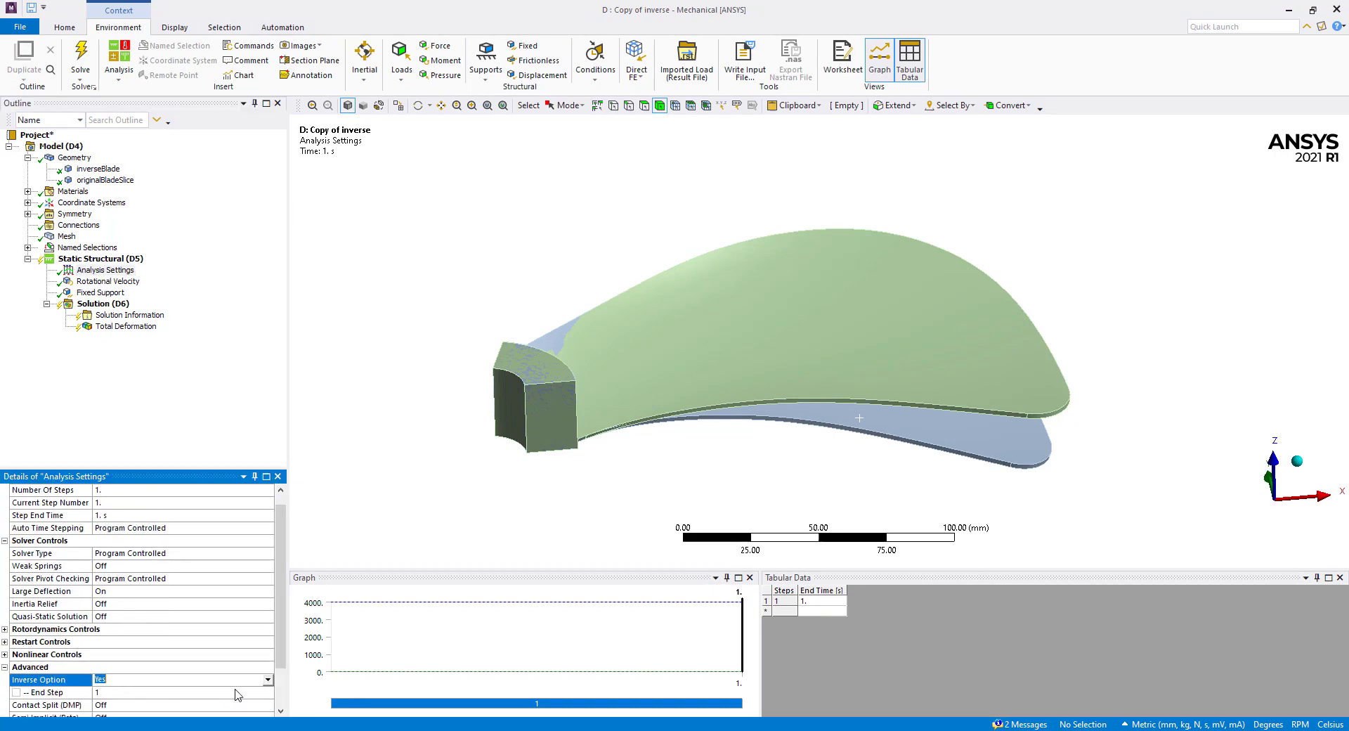
pyautogui.click(268, 679)
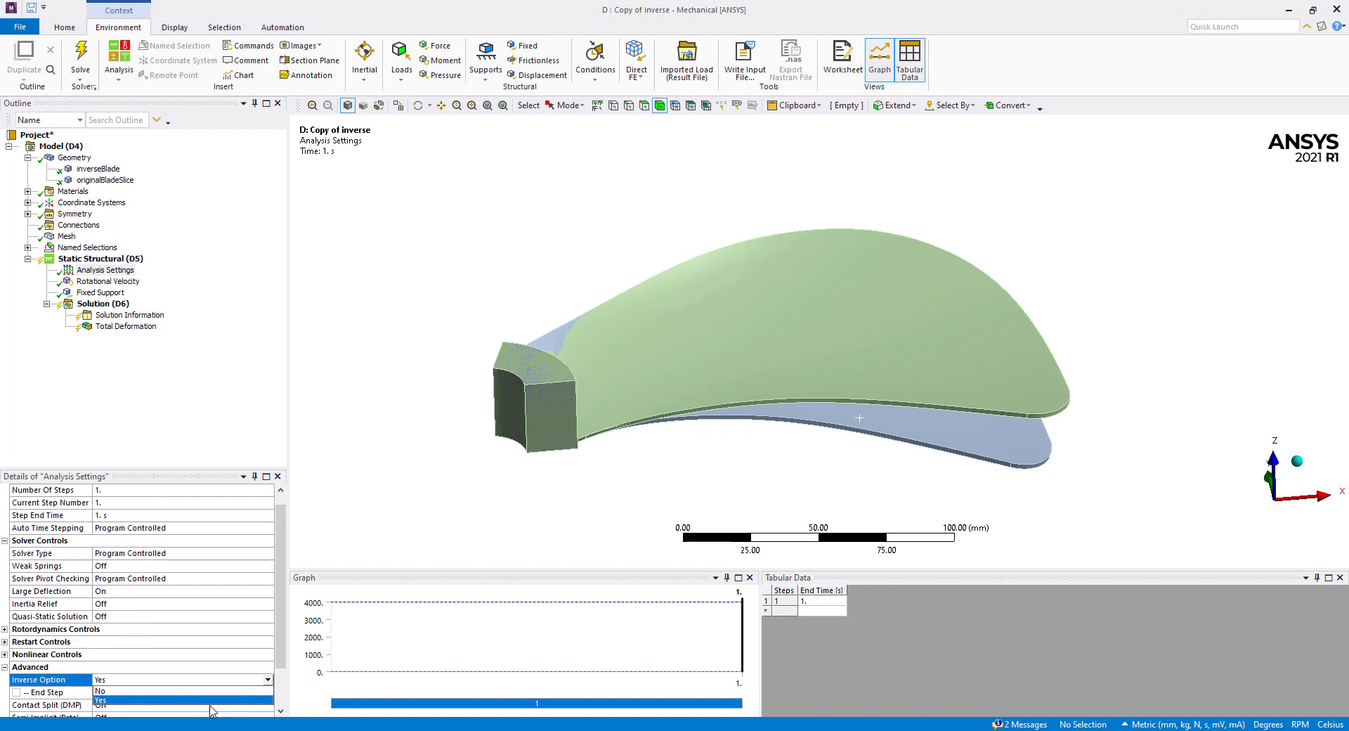
pyautogui.click(163, 692)
pyautogui.click(192, 329)
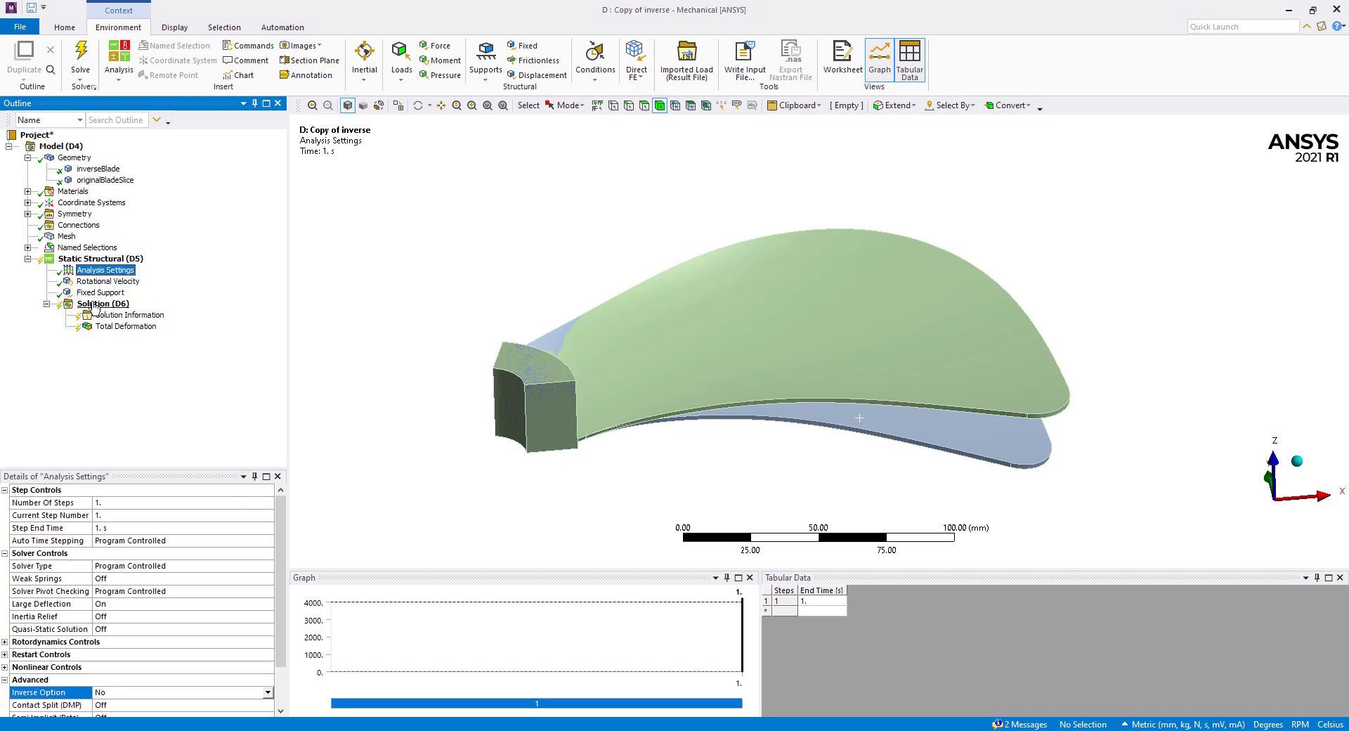
pyautogui.click(116, 326)
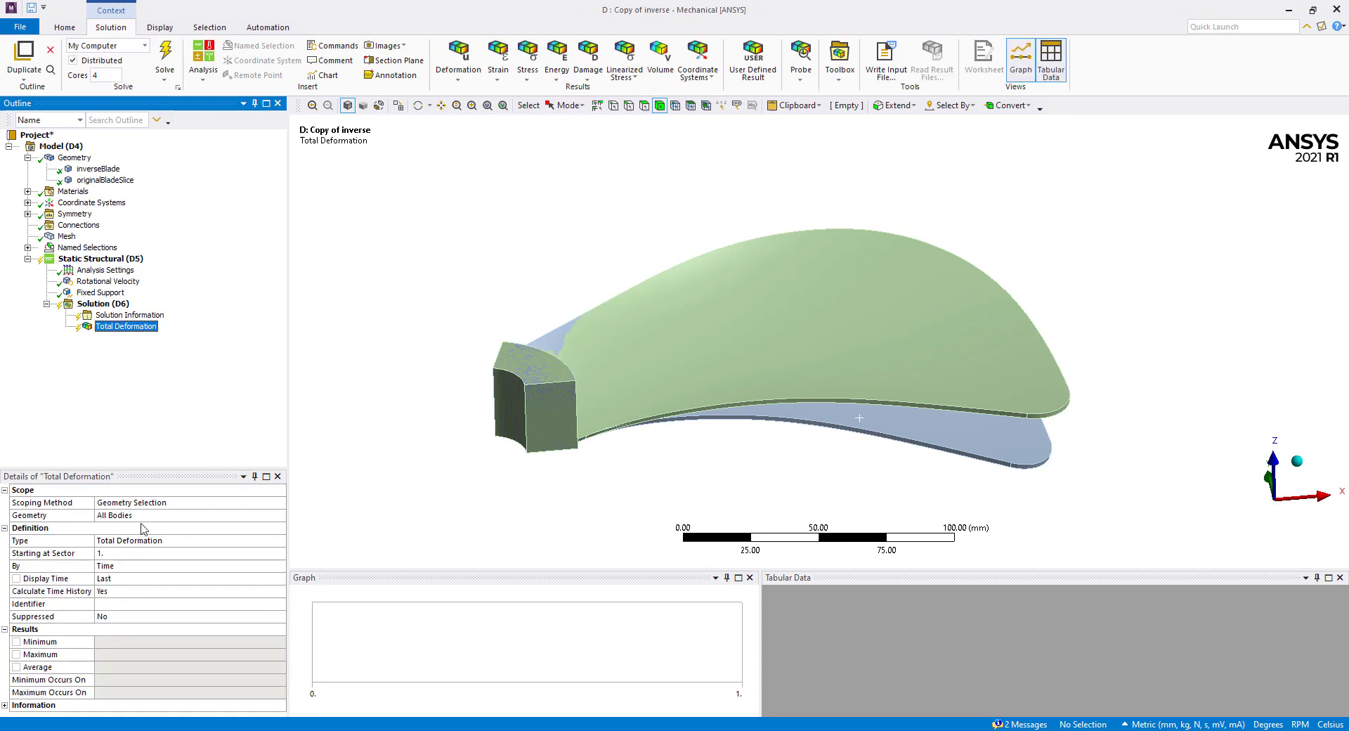
# Step: Duplicate Total Deformation, scope it to the inverse blade and name it 'Total Deformation - inverse'
pyautogui.rightClick(136, 326)
pyautogui.click(184, 388)
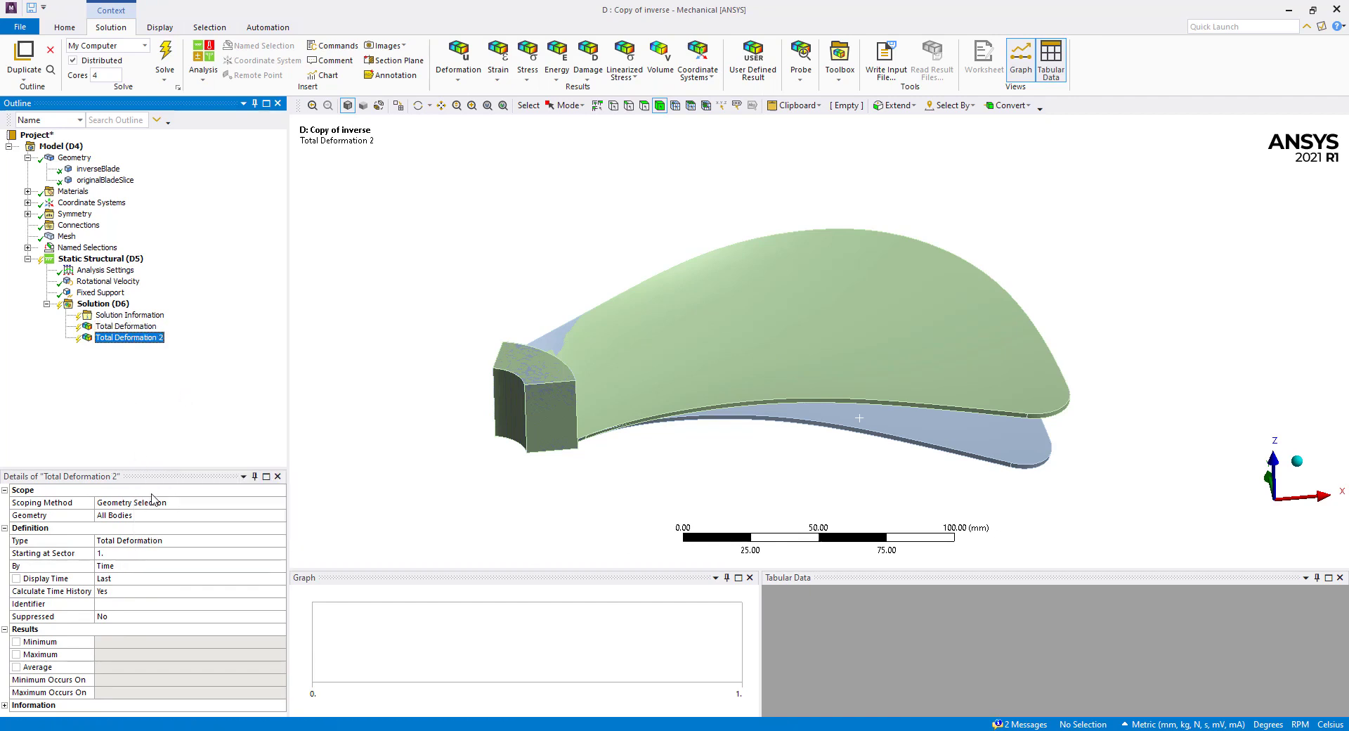
pyautogui.click(240, 515)
pyautogui.click(938, 457)
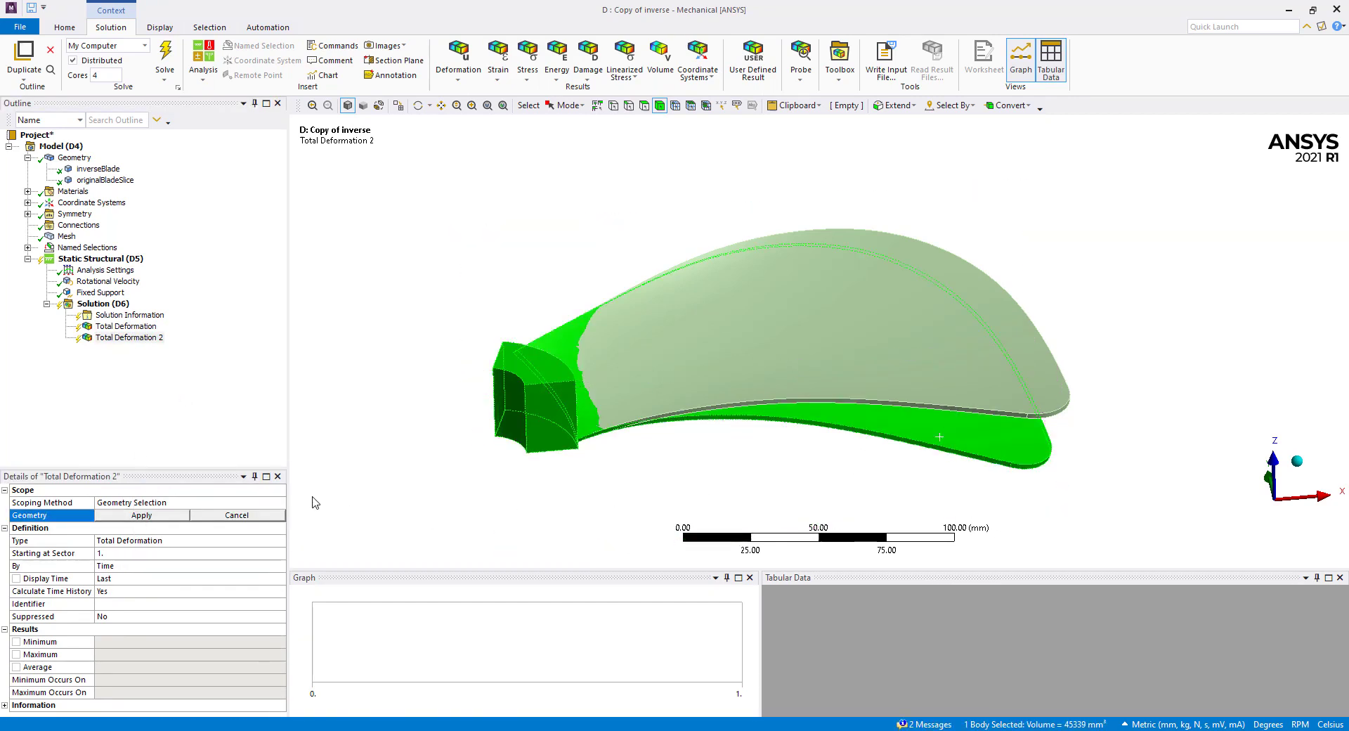
pyautogui.click(140, 515)
pyautogui.click(127, 338)
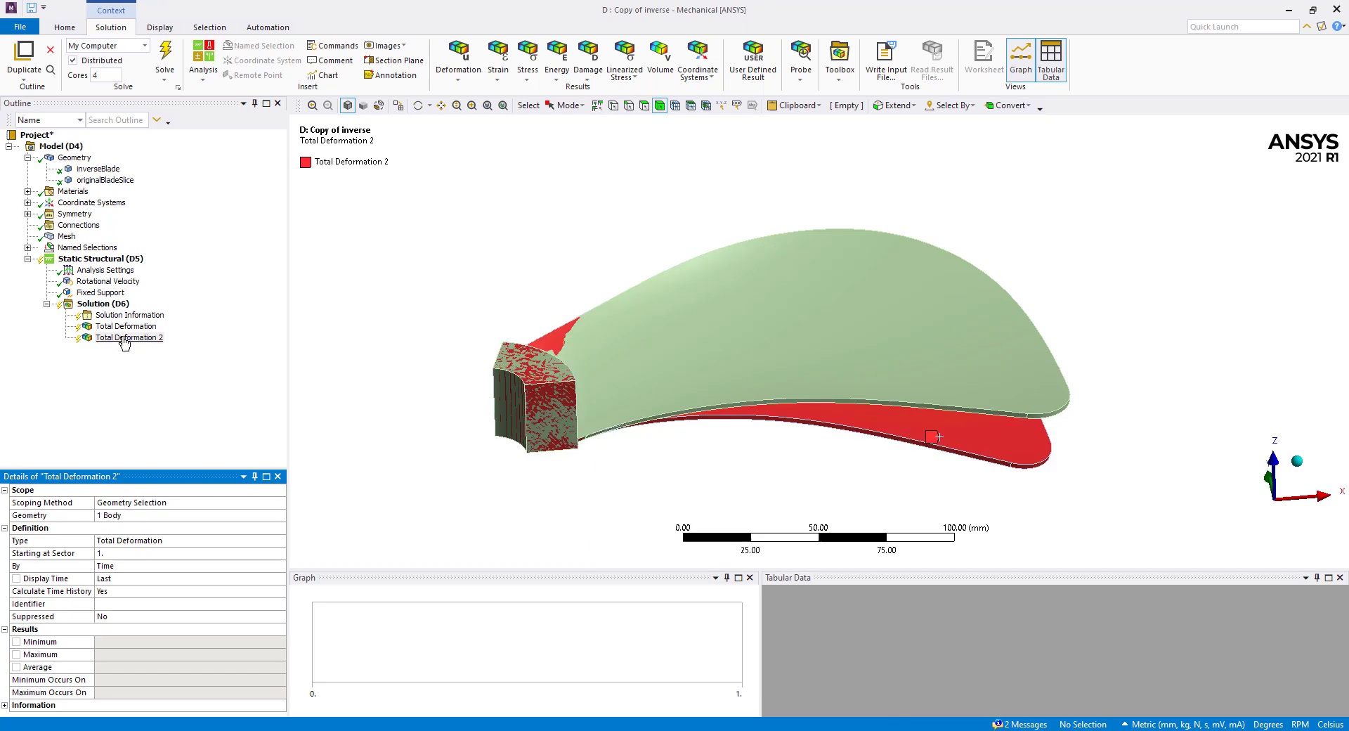
pyautogui.click(126, 338)
pyautogui.press('End')
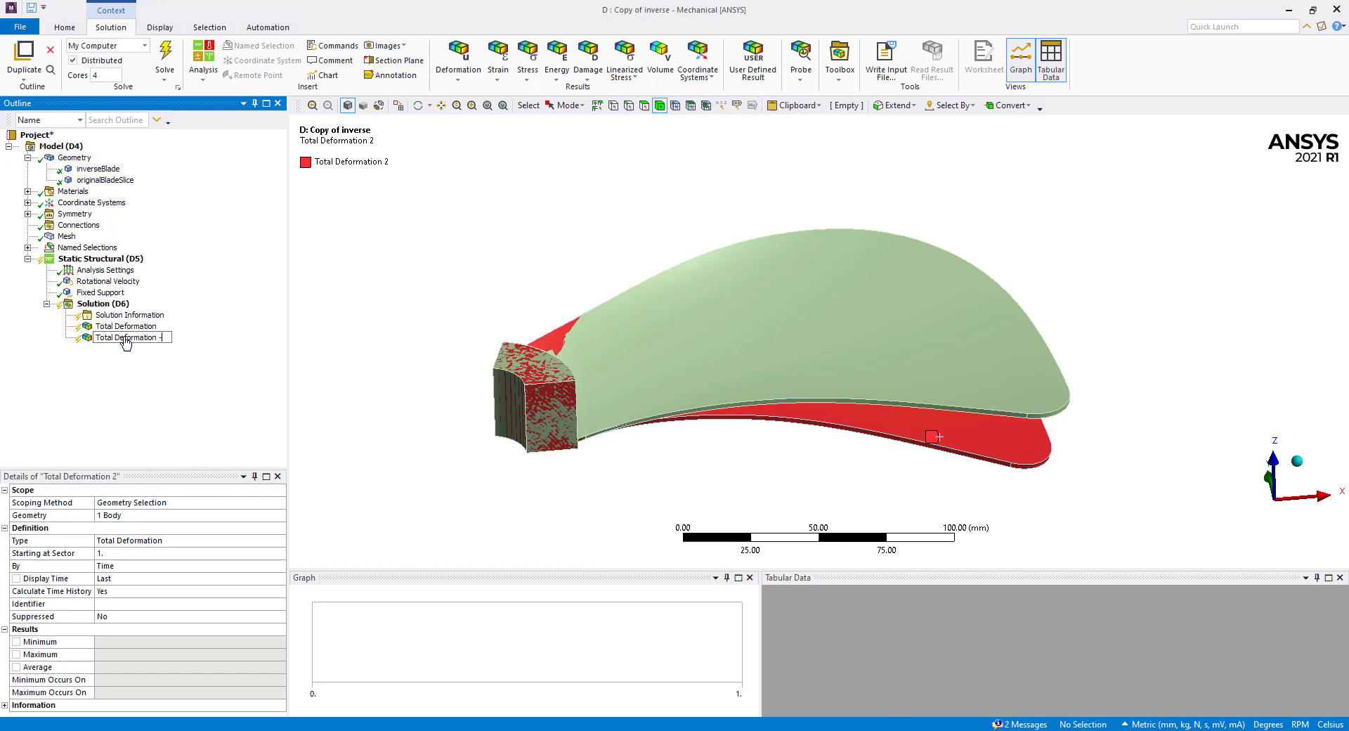
pyautogui.write('- inverse')
pyautogui.press('Return')
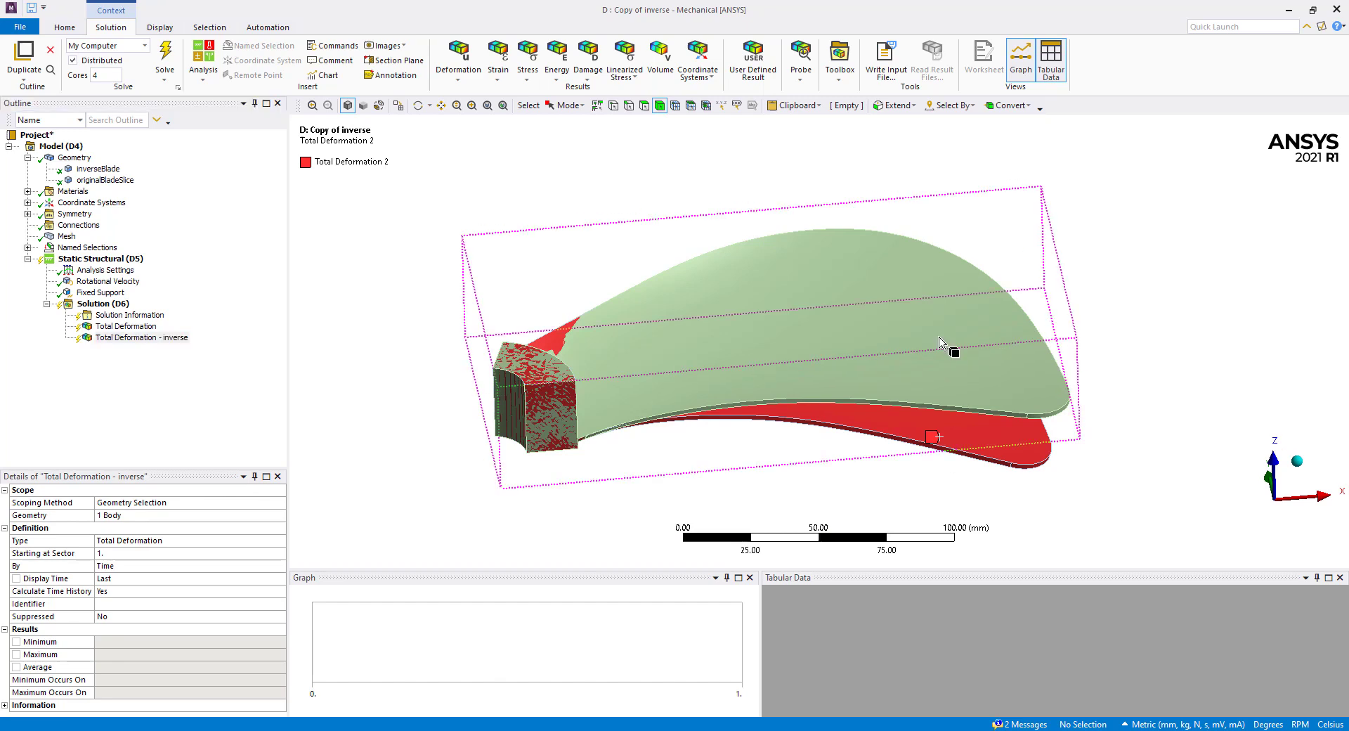
# Step: Duplicate that result, scope it to the original blade and name it 'Total Deformation - original'
pyautogui.click(938, 336)
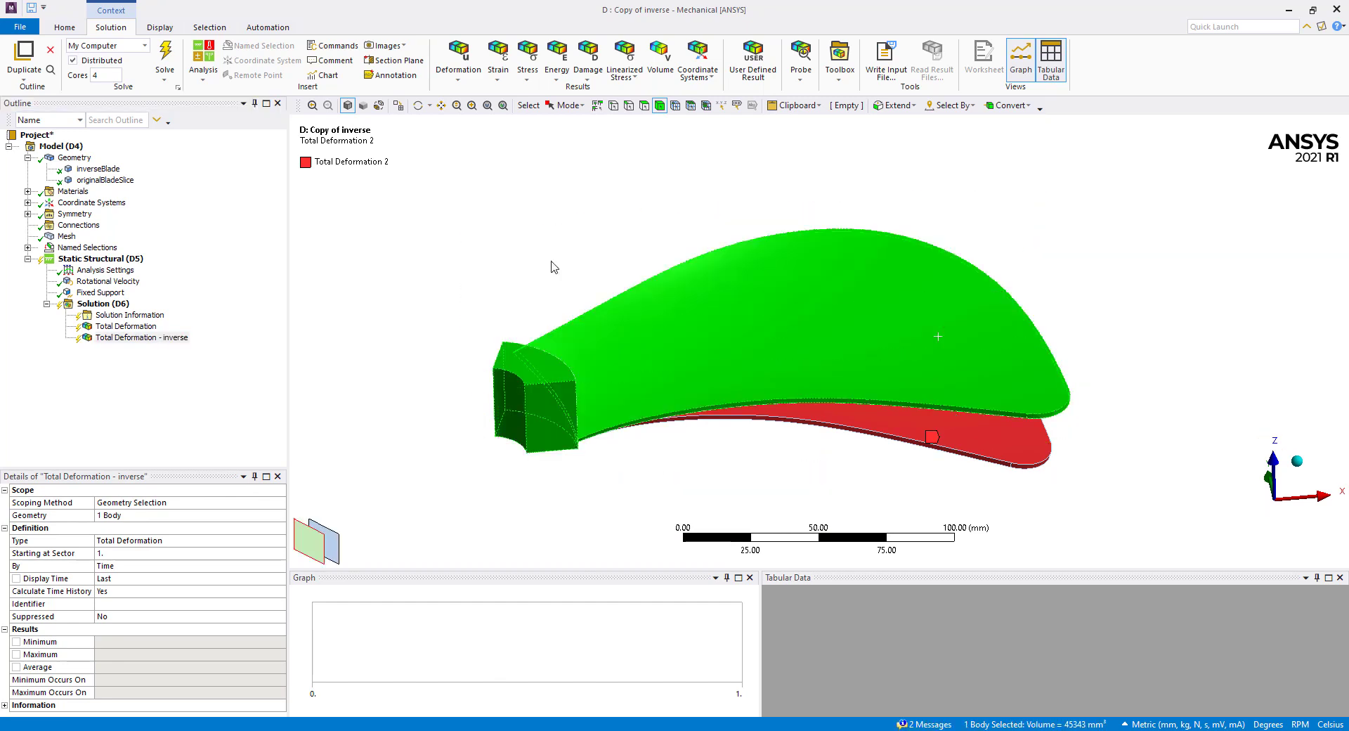
pyautogui.rightClick(174, 333)
pyautogui.click(211, 402)
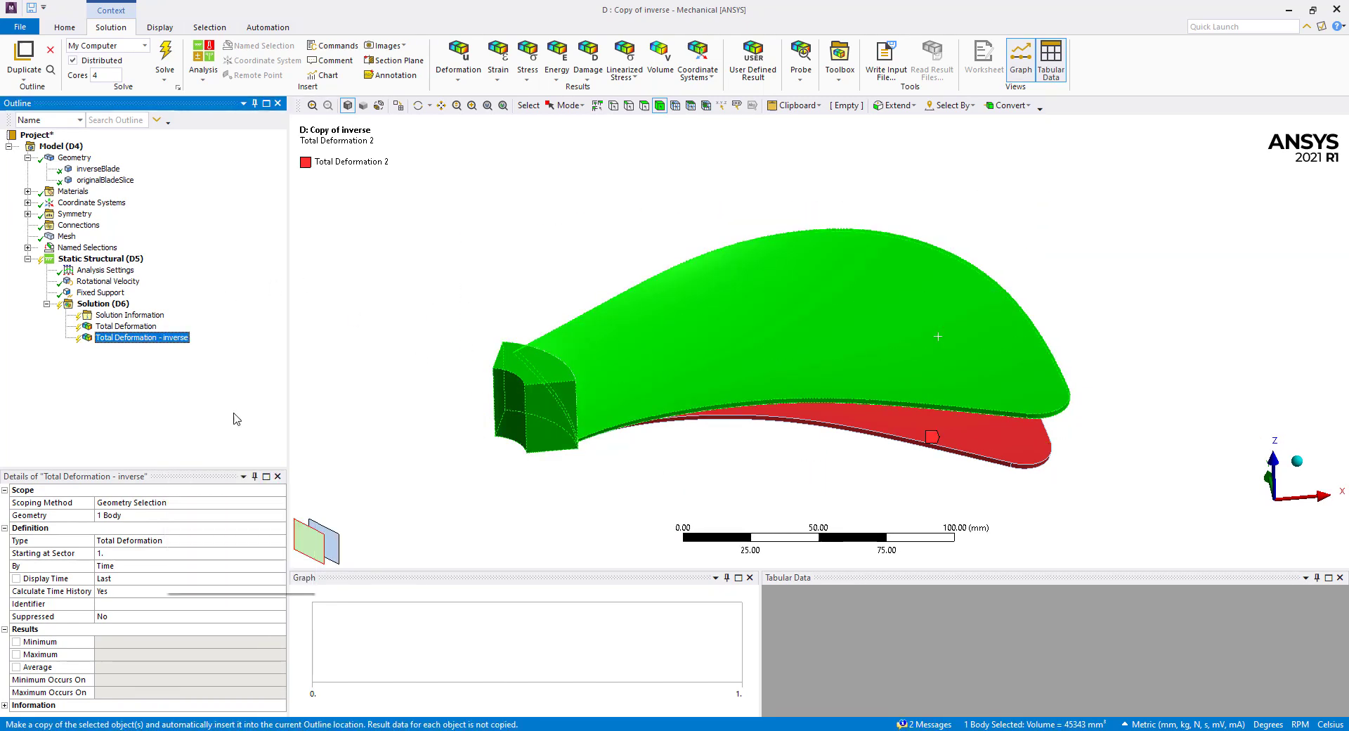
pyautogui.click(727, 342)
pyautogui.click(123, 519)
pyautogui.click(116, 515)
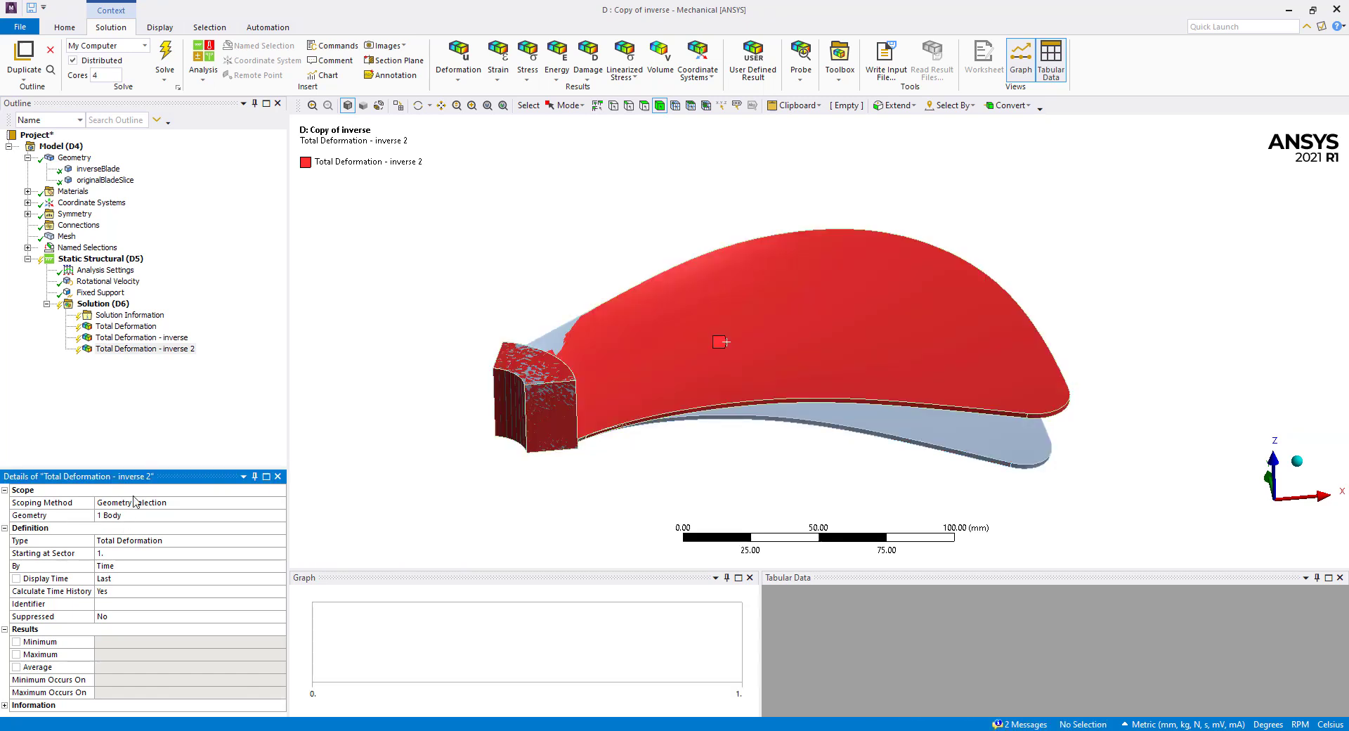
pyautogui.click(177, 349)
pyautogui.click(177, 349)
pyautogui.press('End')
pyautogui.press('BackSpace')
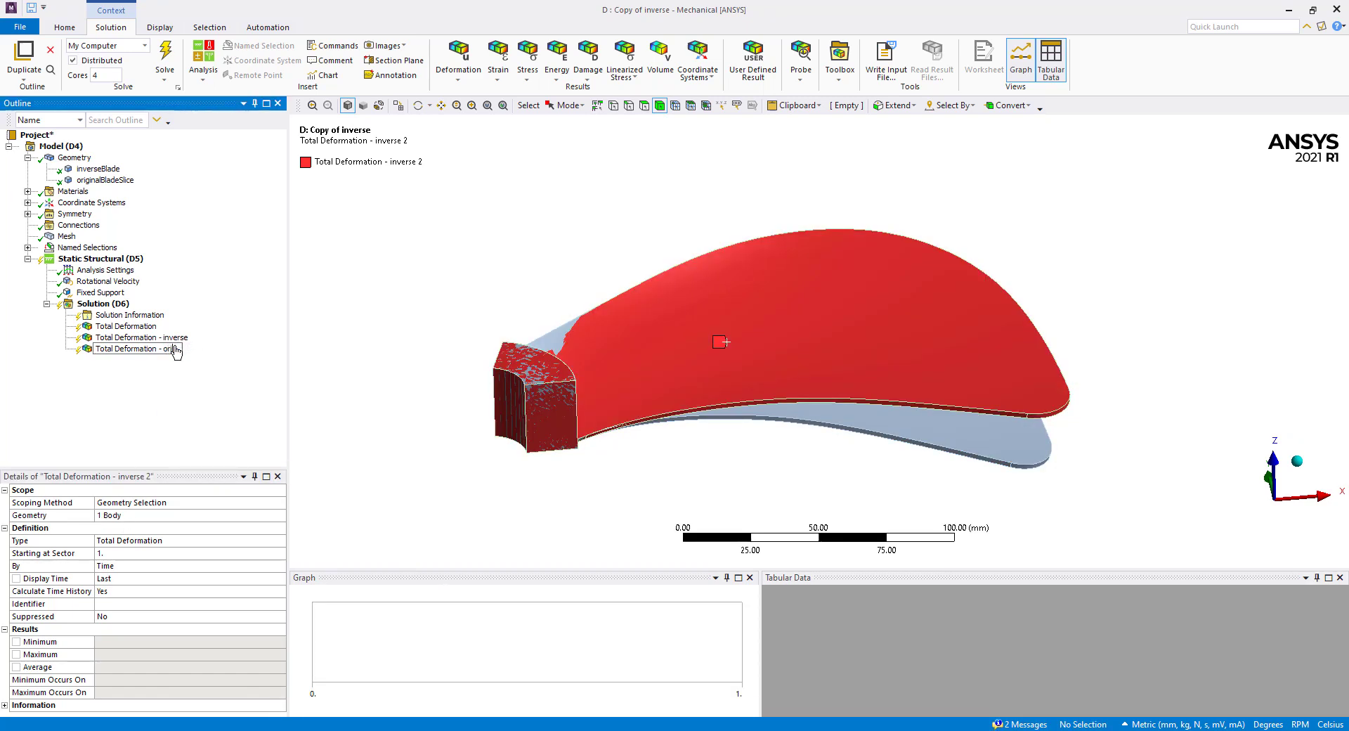
pyautogui.press('Return')
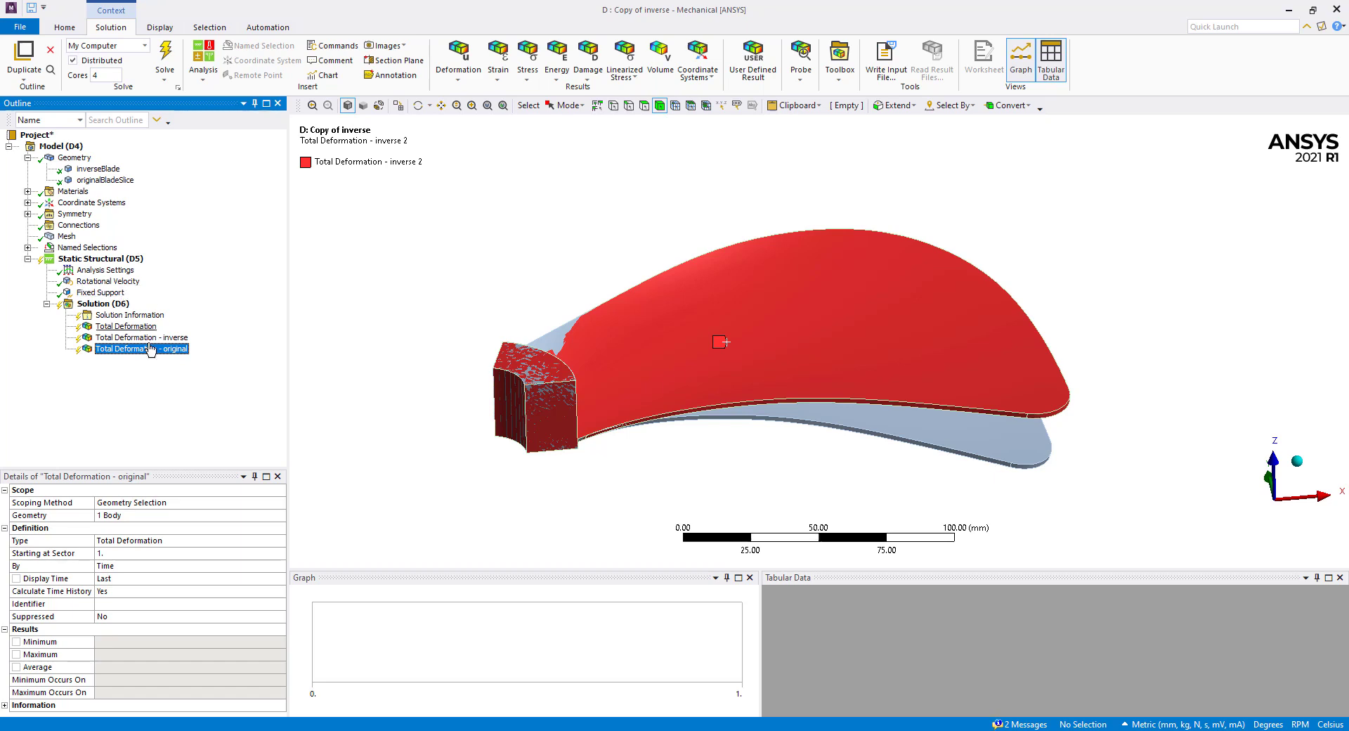
pyautogui.click(102, 305)
# Step: Solve the copied analysis and inspect 'Total Deformation - inverse', peaking at 30.654 mm at the blade tip
pyautogui.rightClick(103, 305)
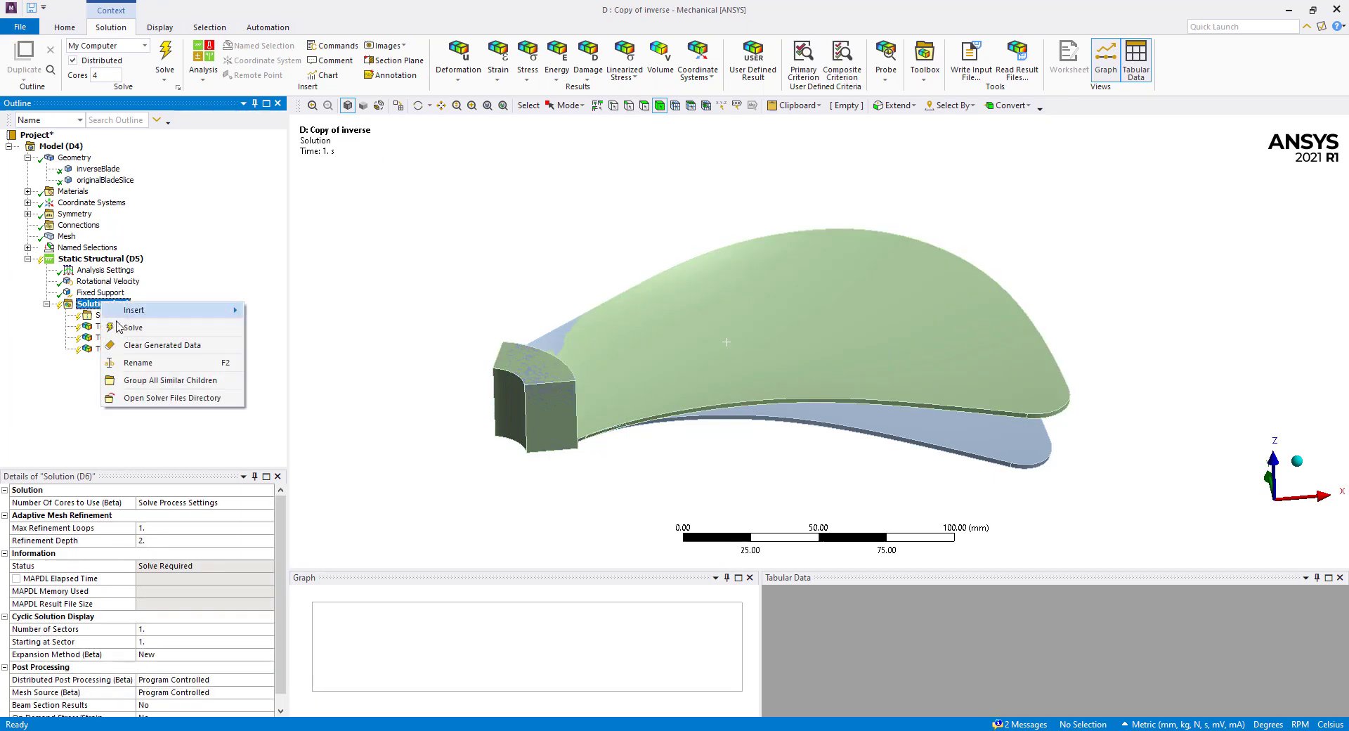
pyautogui.click(132, 328)
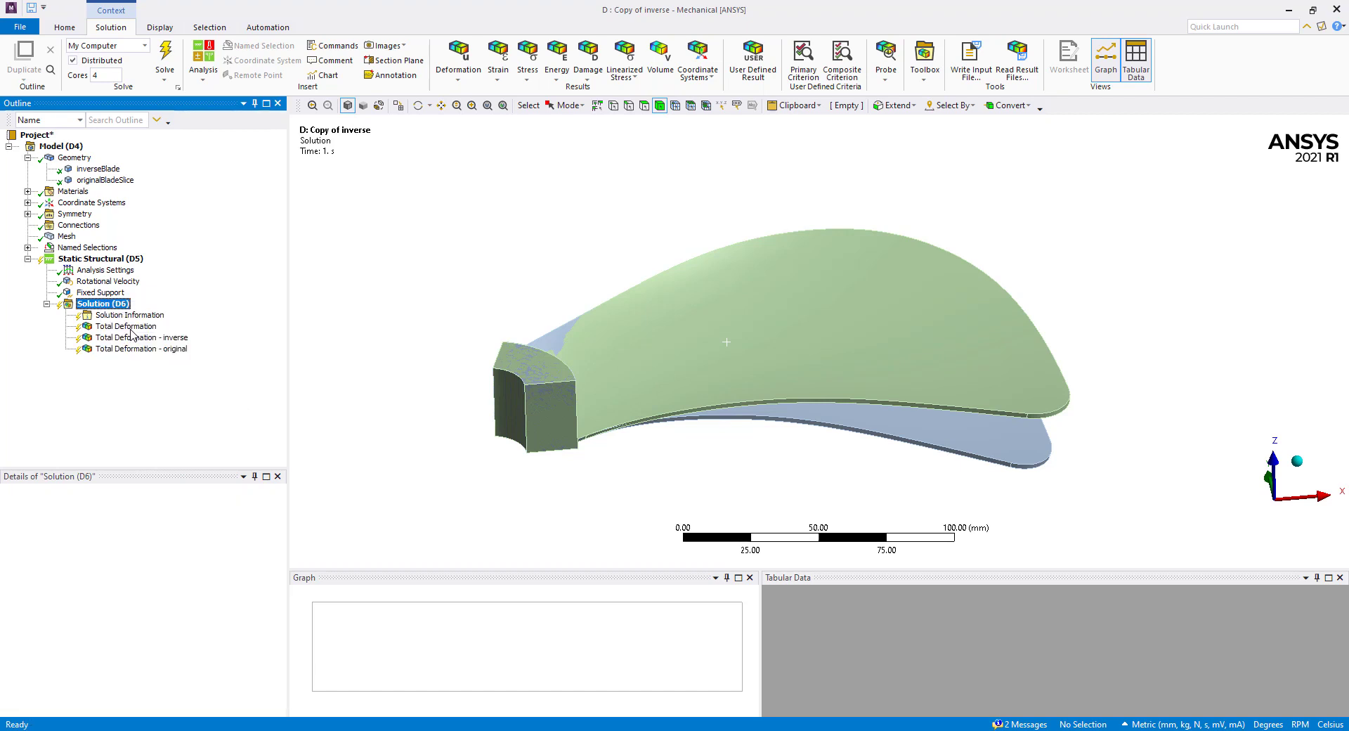
pyautogui.click(137, 337)
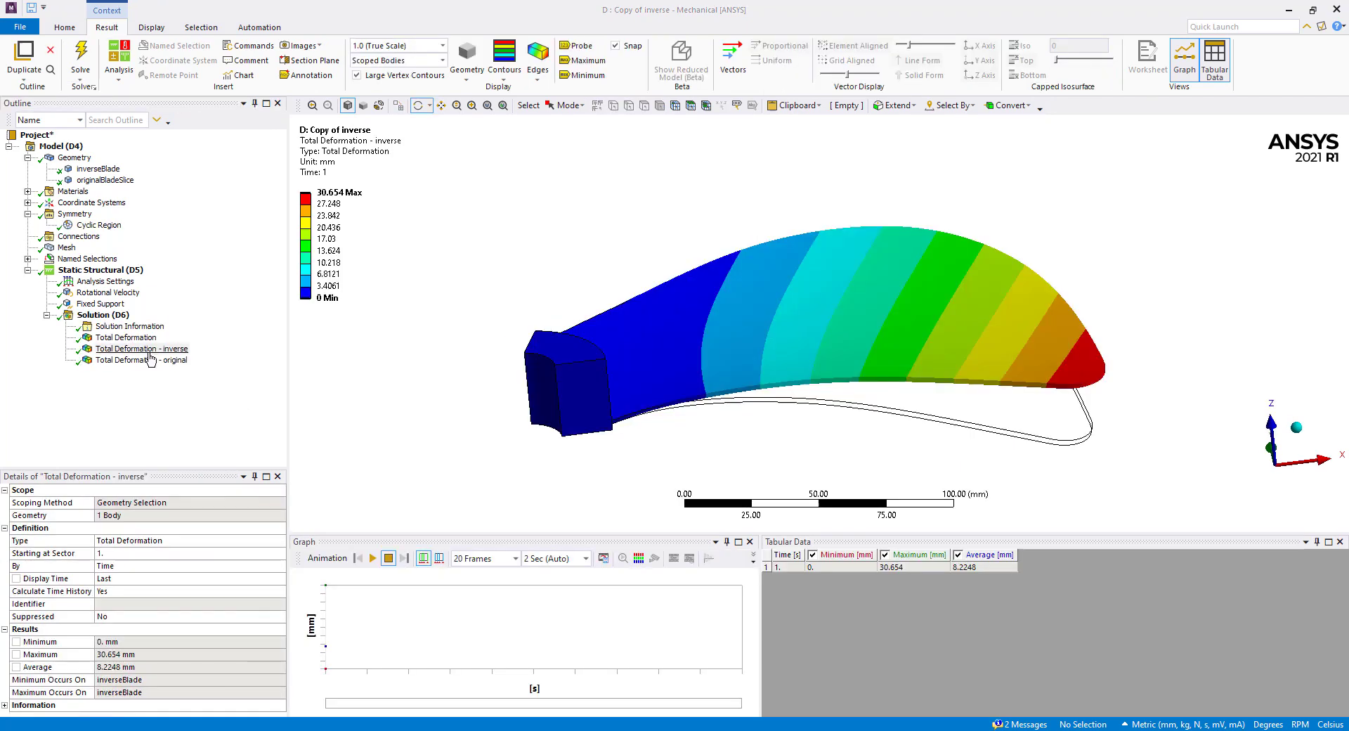
pyautogui.click(147, 350)
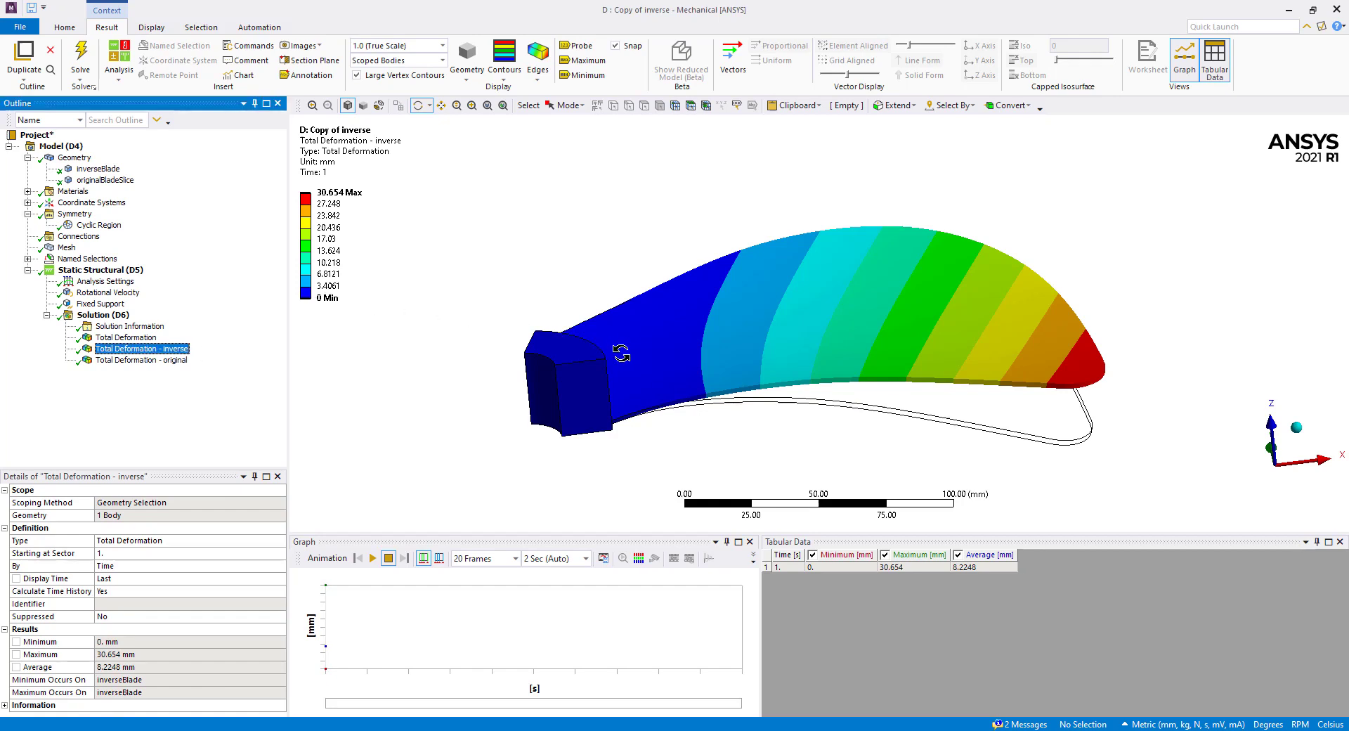
pyautogui.moveTo(621, 354); pyautogui.dragTo(711, 371)
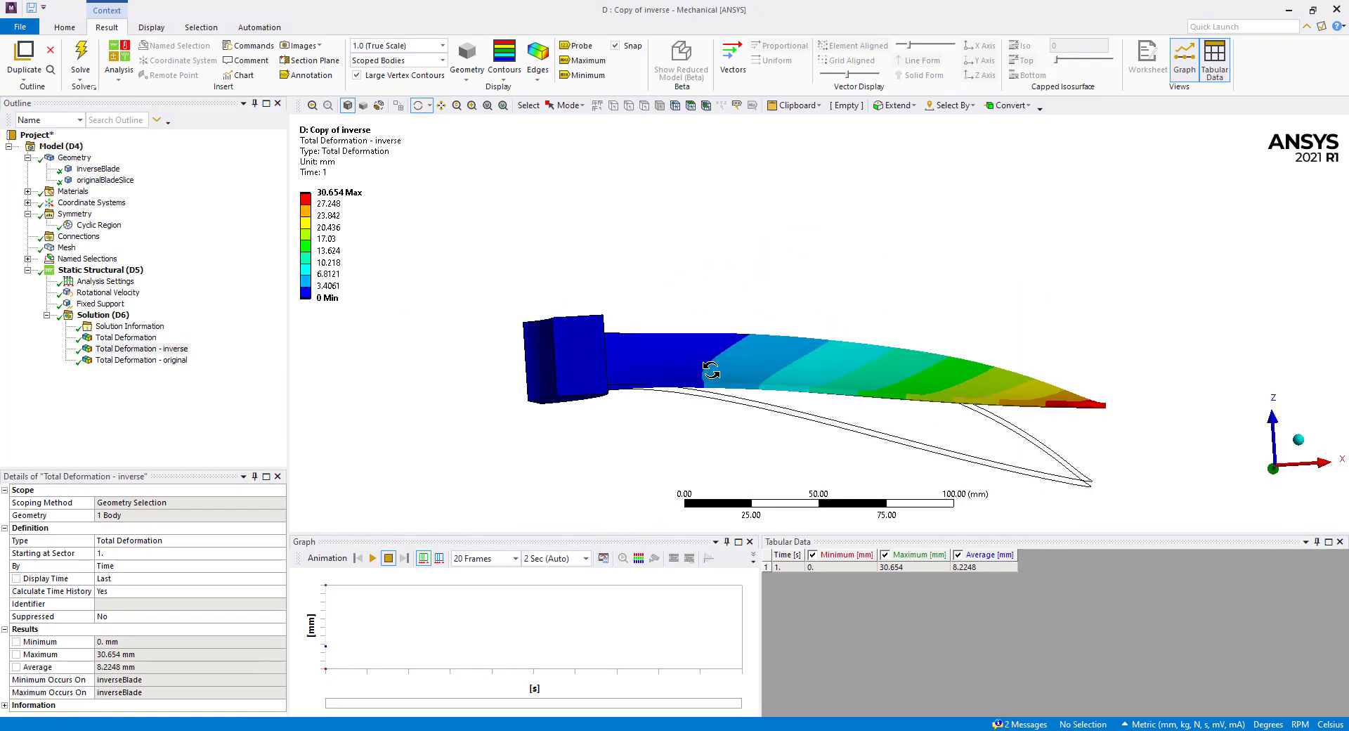
pyautogui.moveTo(828, 397); pyautogui.dragTo(847, 361)
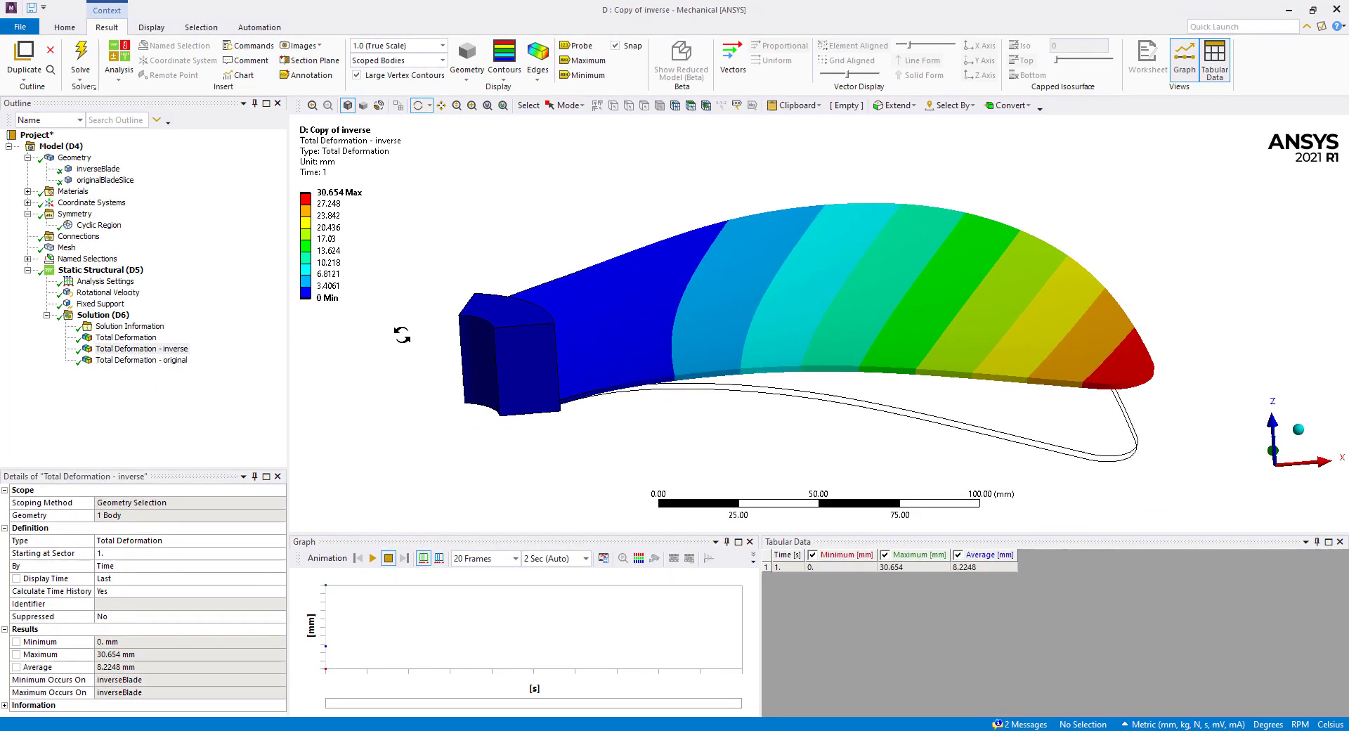
pyautogui.scroll(1, 776, 286)
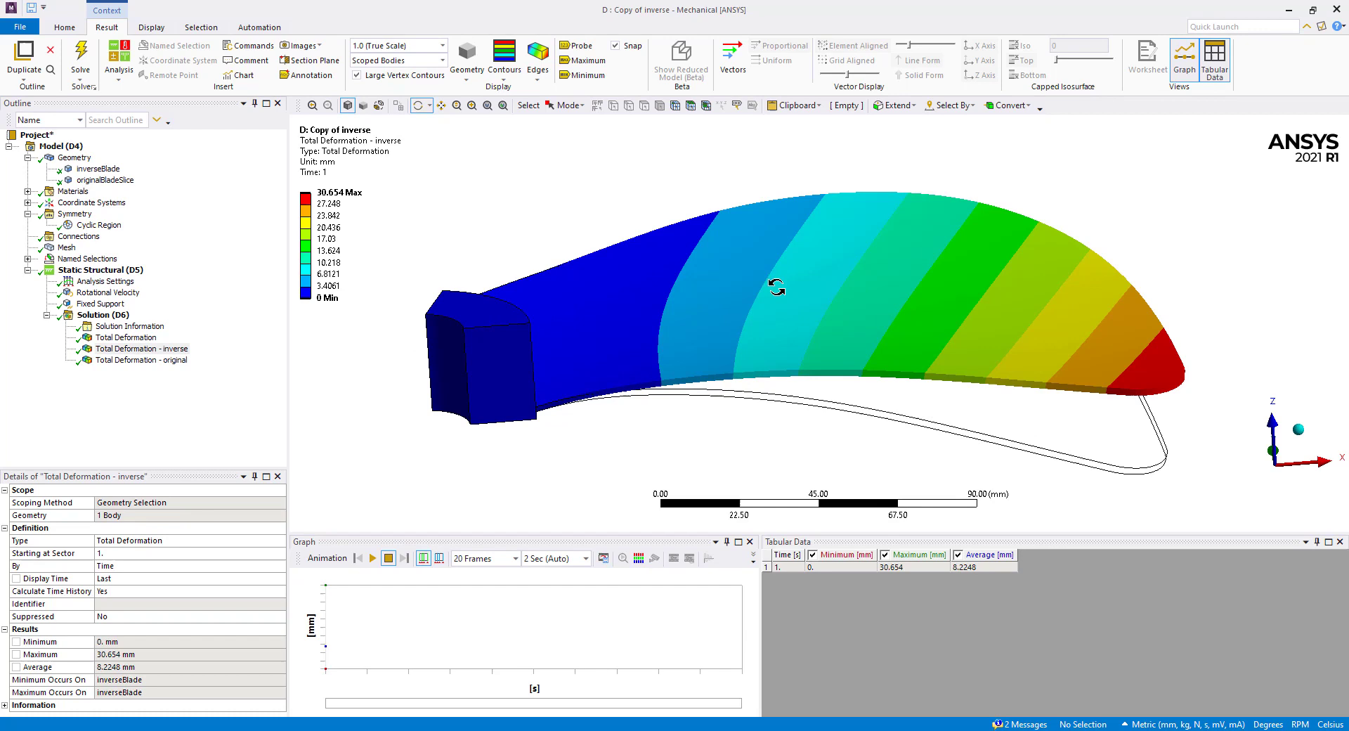
# Step: Alternate between 'Total Deformation - original' (zero) and 'Total Deformation - inverse' (0 to 30.654 mm, average 8.2248 mm)
pyautogui.click(168, 361)
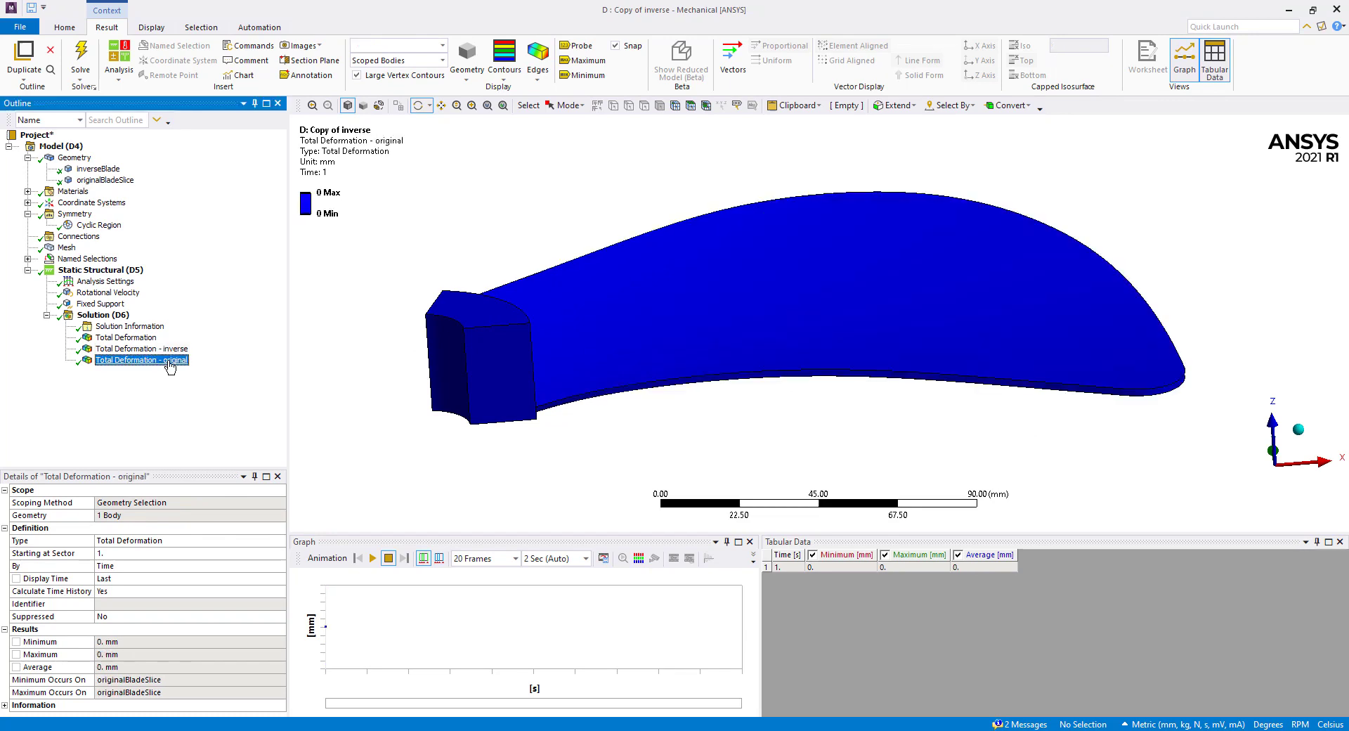
pyautogui.click(144, 349)
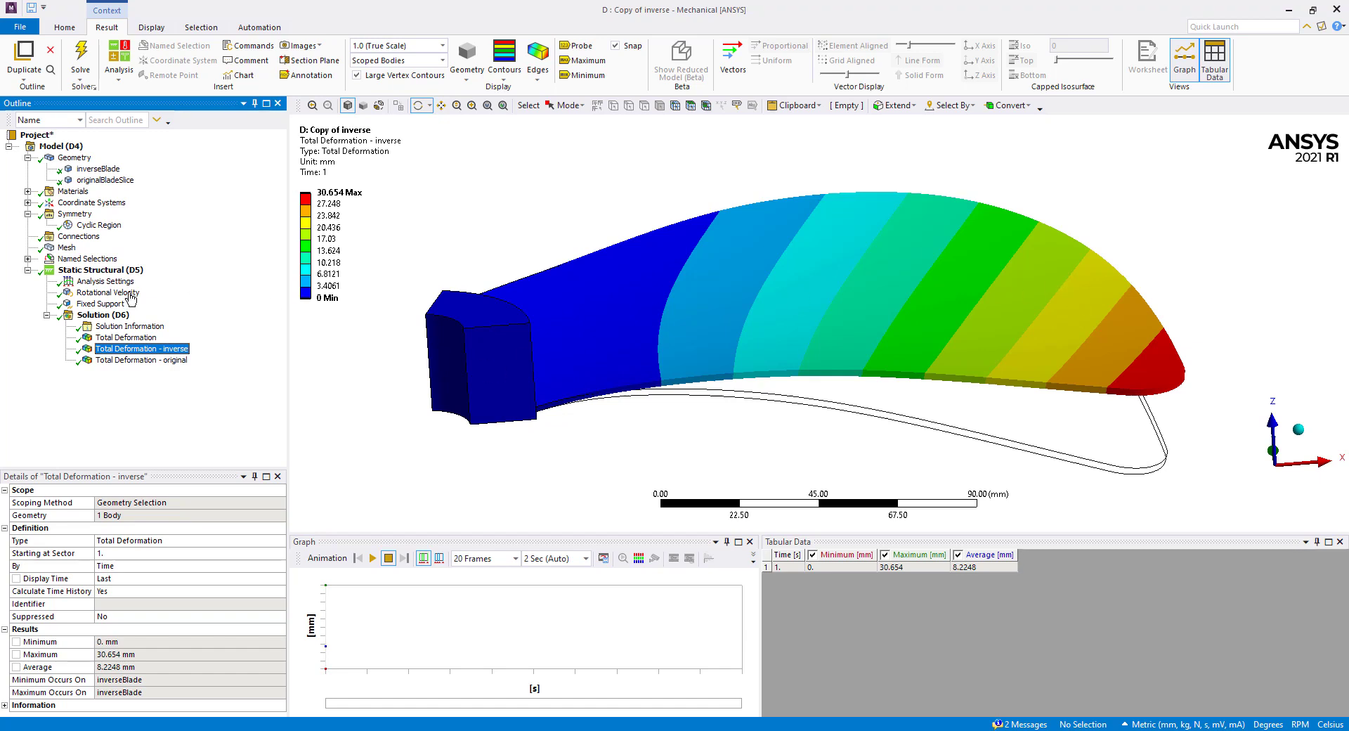
pyautogui.click(148, 360)
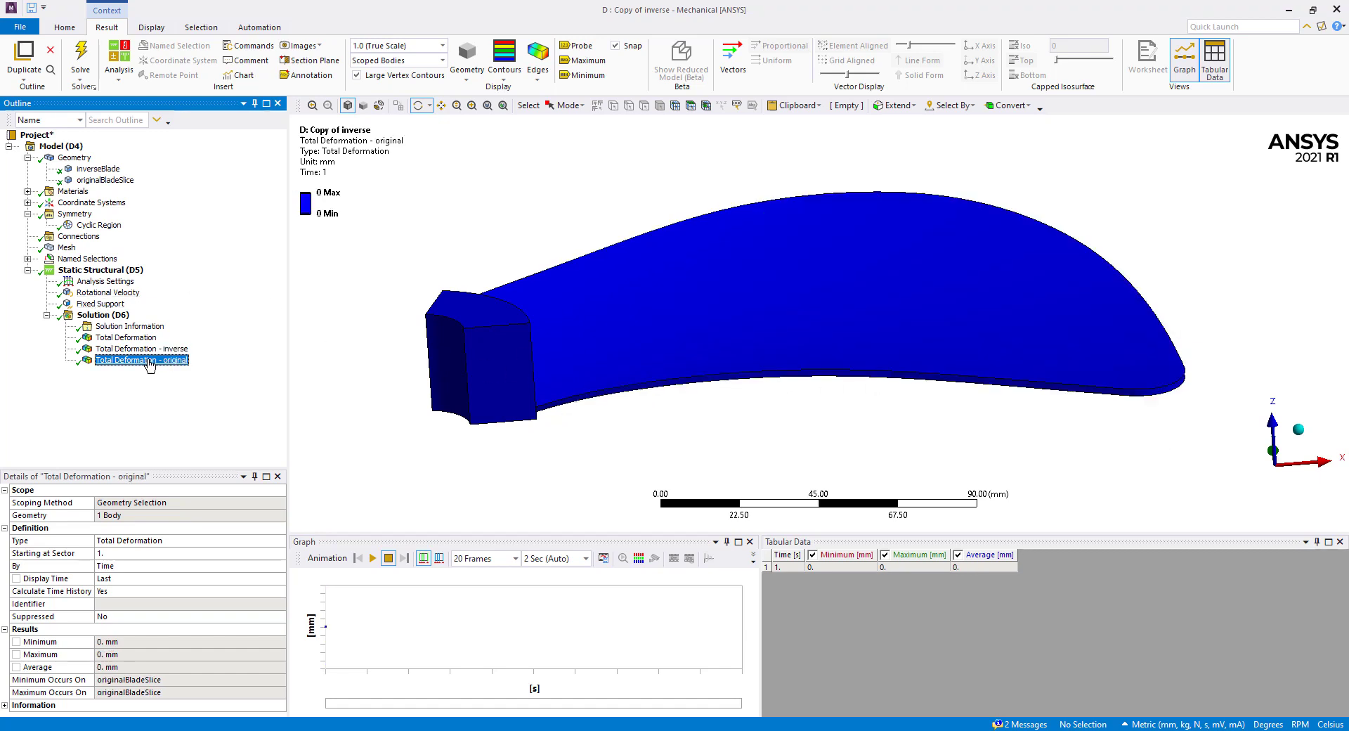
pyautogui.click(113, 350)
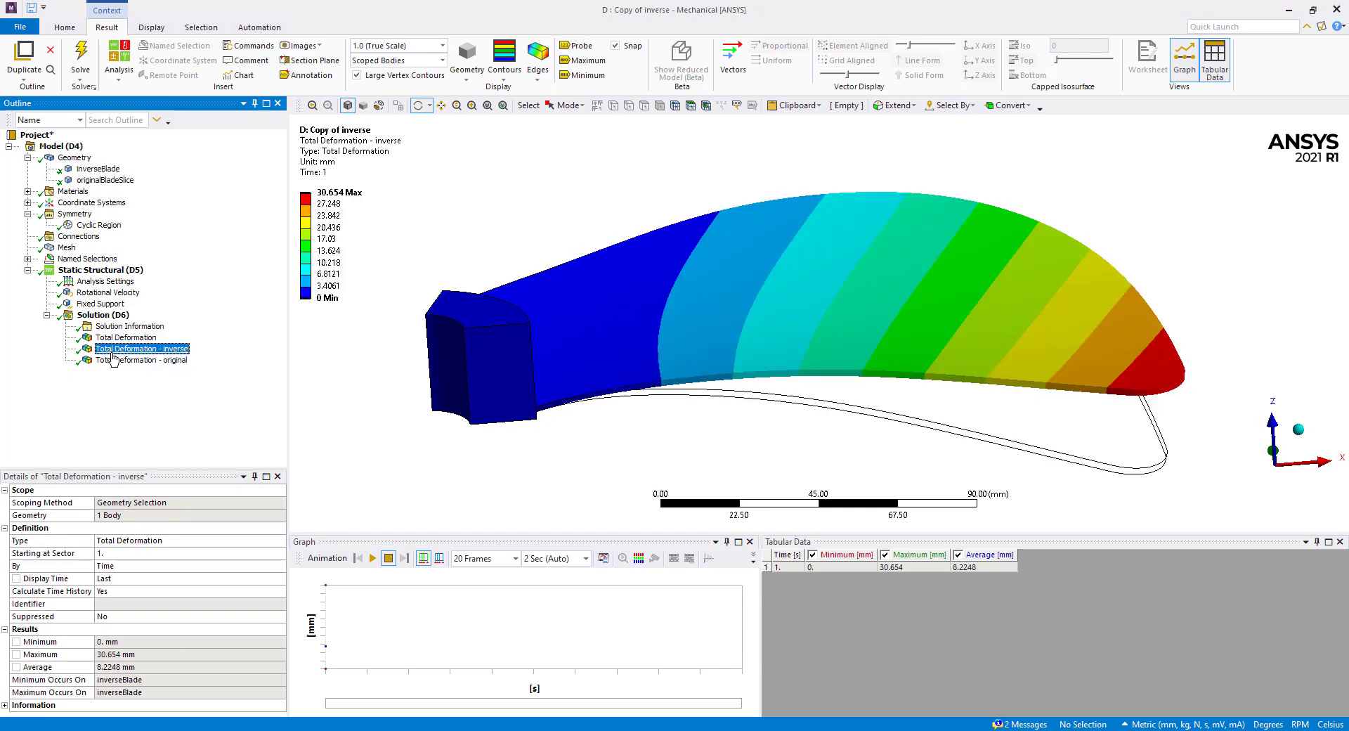